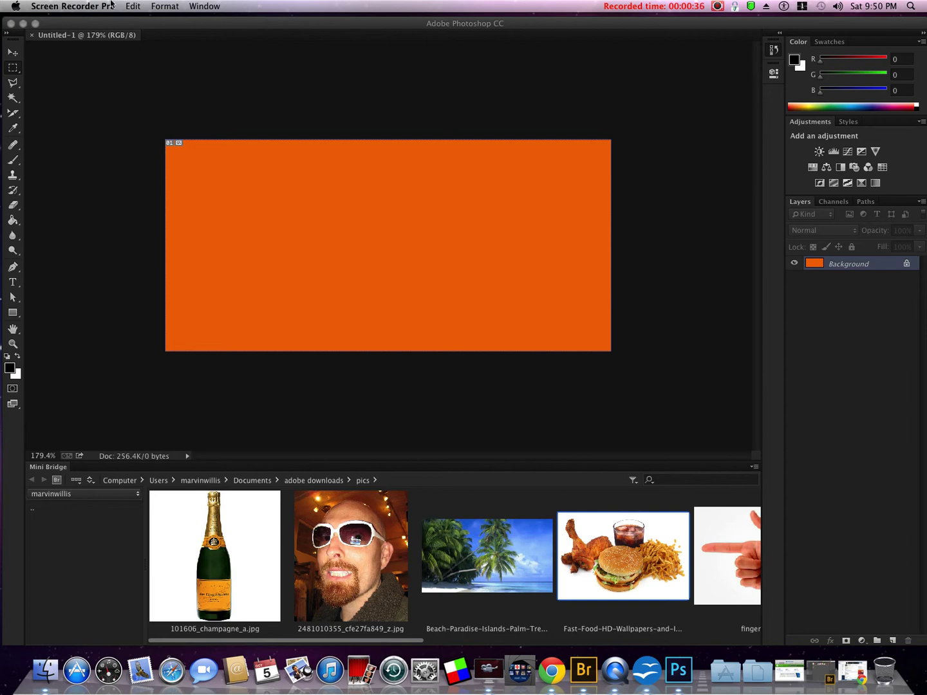
Step: Return to Photoshop's orange Untitled-1 document with its combined rectangular selection
{"action": "left_click", "coordinate": [33, 35]}
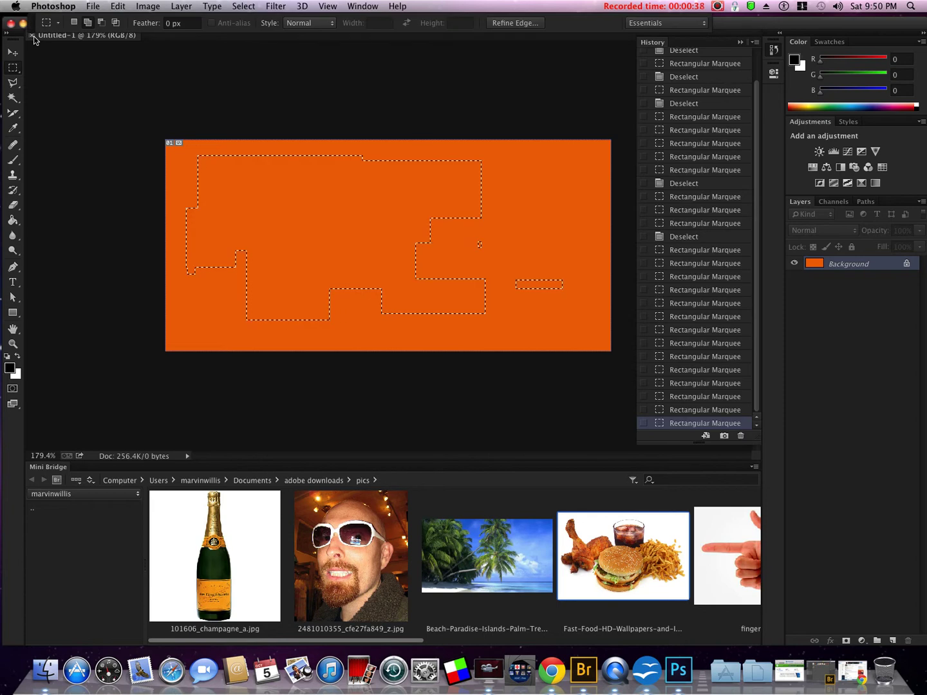
Step: Replace the orange document with a new white 429 × 204 px document and make white the foreground colour
{"action": "left_click", "coordinate": [33, 35]}
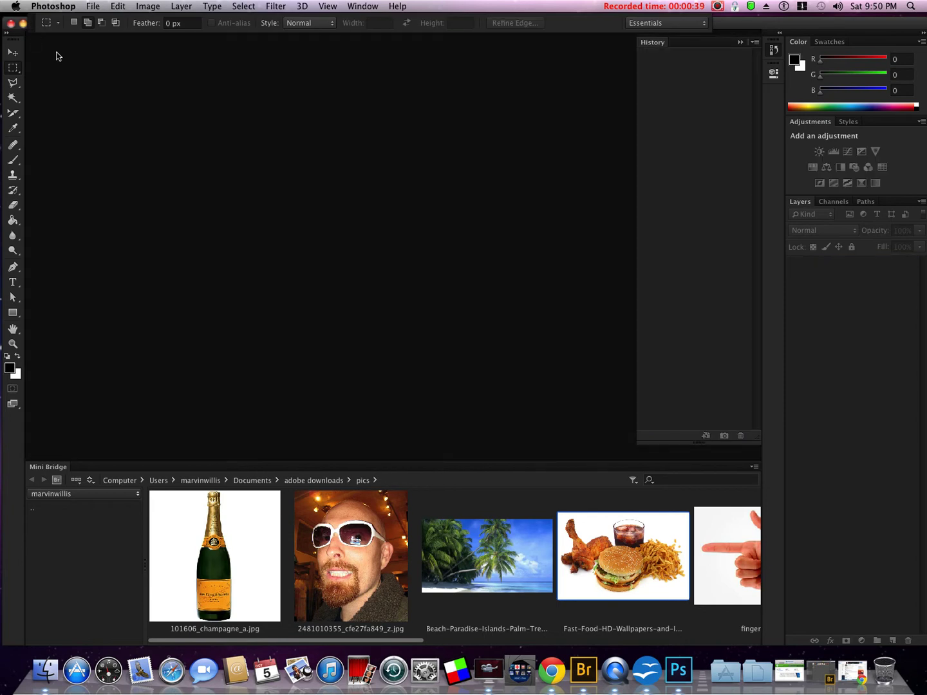
{"action": "left_click", "coordinate": [93, 7]}
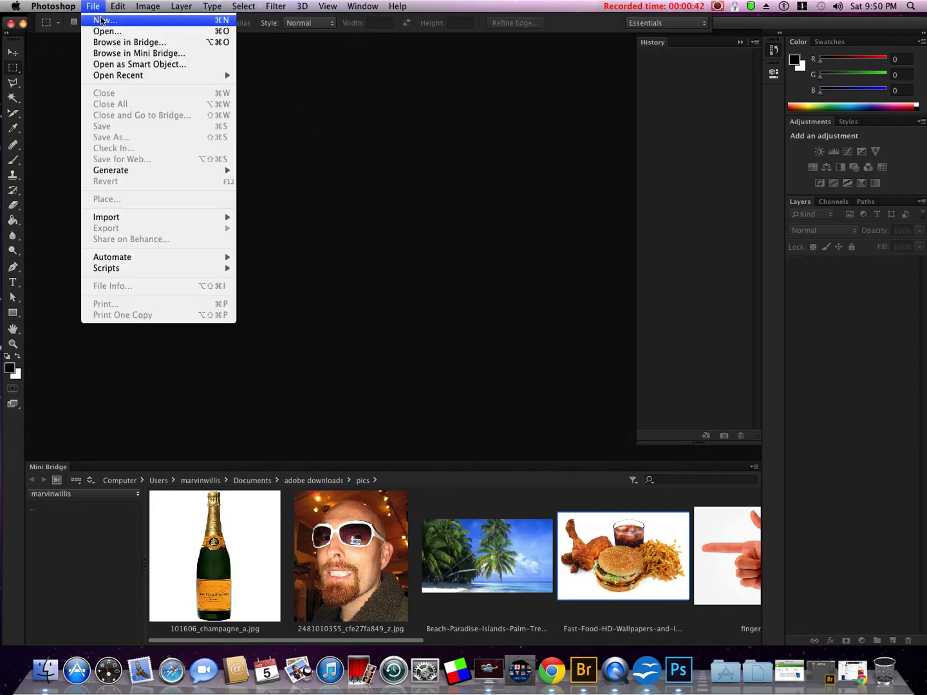
{"action": "left_click", "coordinate": [103, 20]}
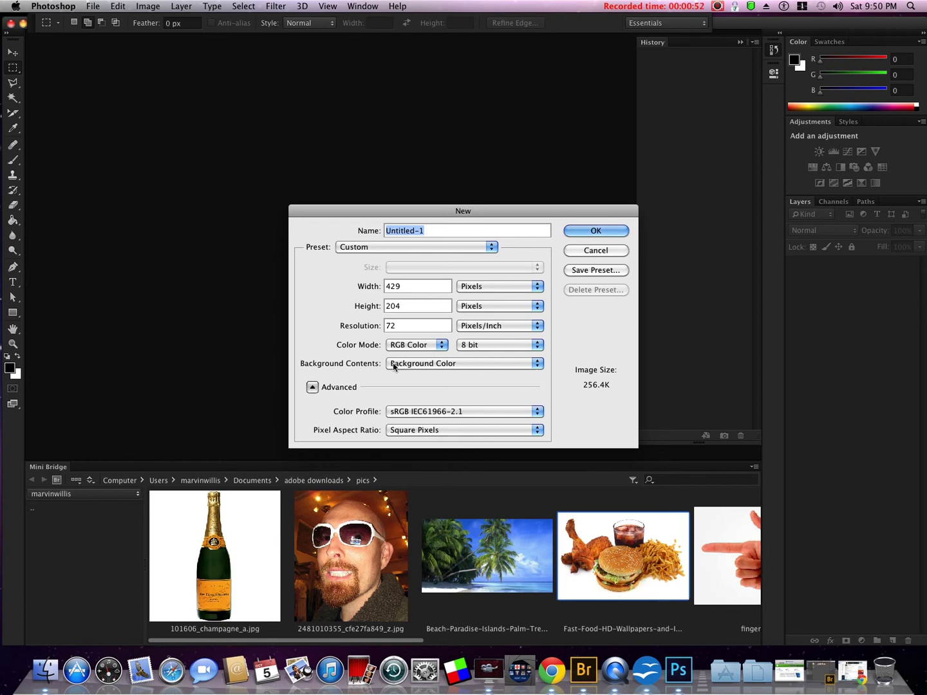
{"action": "key", "text": "Return"}
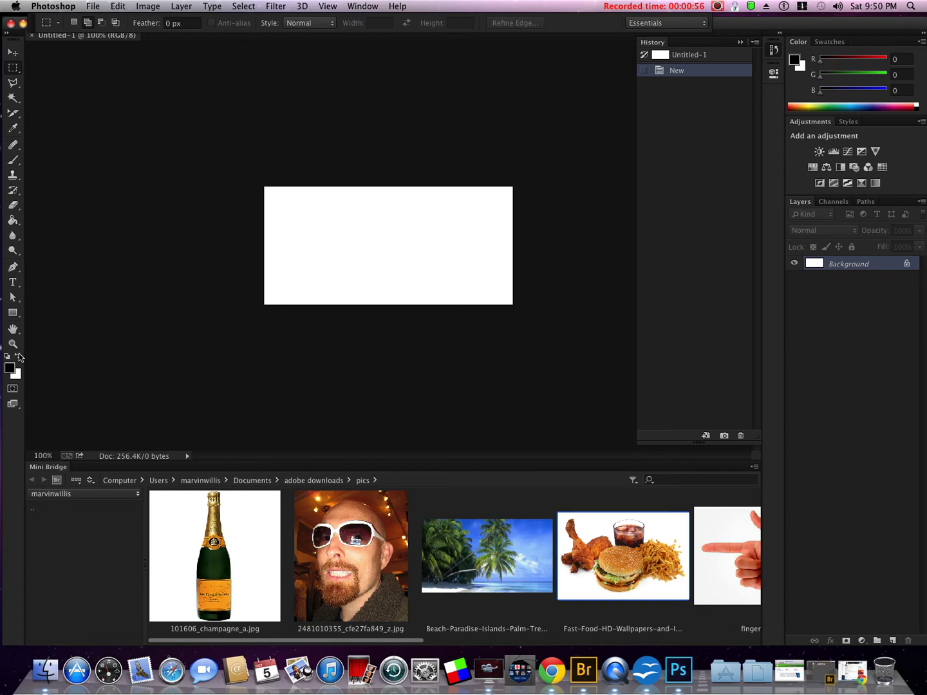
{"action": "left_click", "coordinate": [18, 355]}
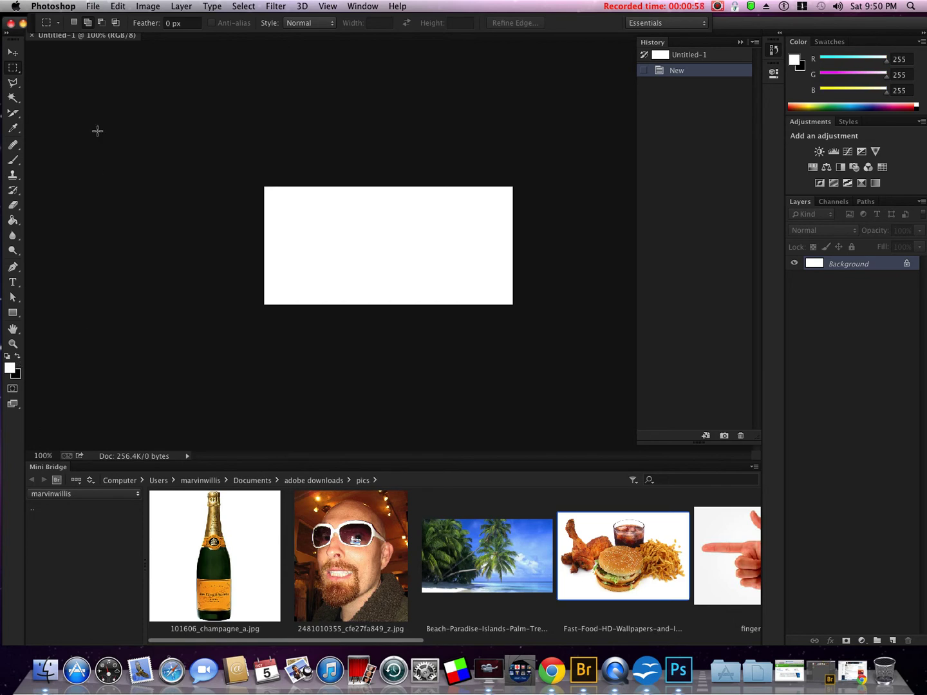
Step: Create a black-filled 429 × 204 px Untitled-2 document and zoom in on it
{"action": "left_click", "coordinate": [94, 8]}
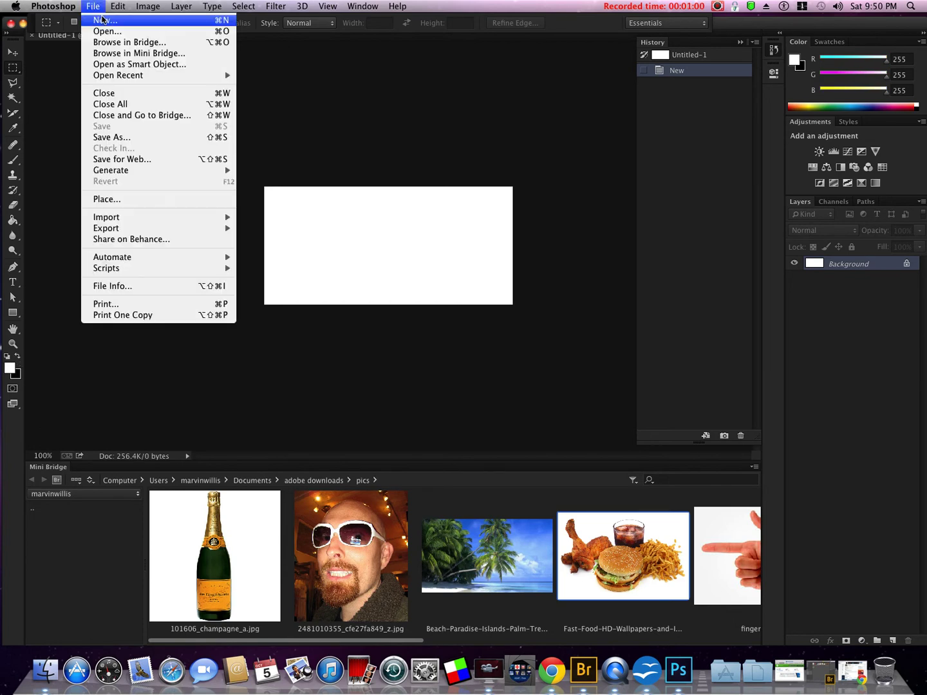
{"action": "left_click", "coordinate": [102, 19]}
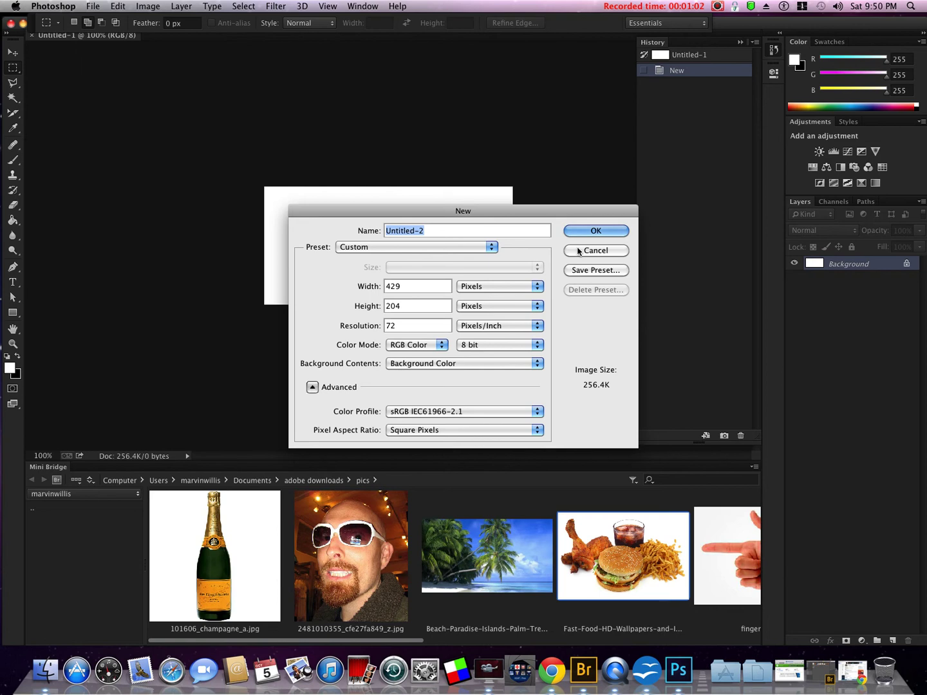
{"action": "left_click", "coordinate": [598, 232]}
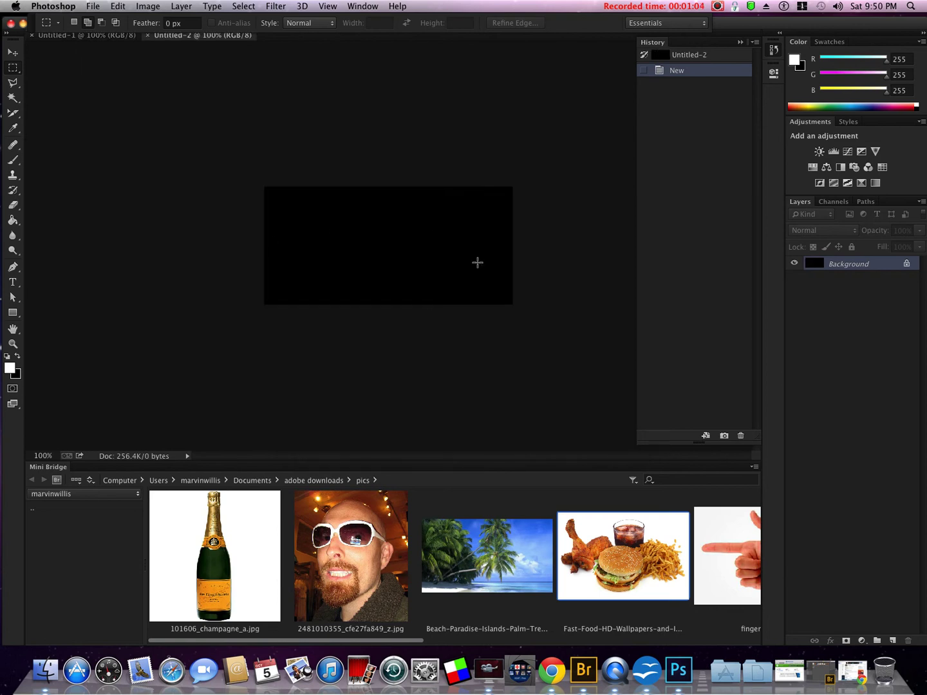
{"action": "scroll", "coordinate": [430, 303], "scroll_direction": "up", "scroll_amount": 5}
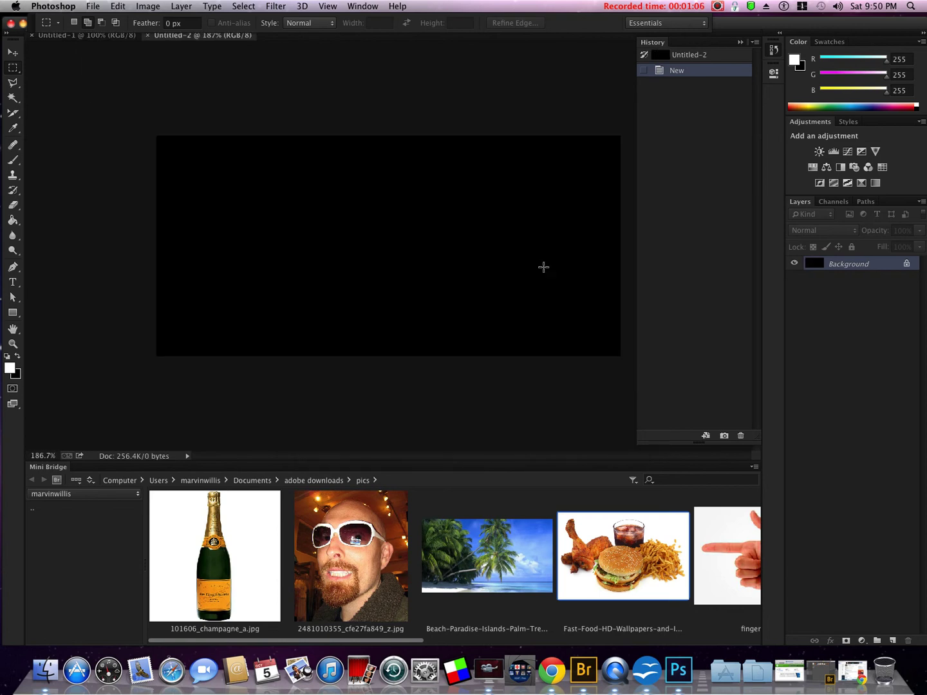
{"action": "left_click", "coordinate": [774, 49]}
Step: Select the Move tool for the black Untitled-2 canvas
{"action": "left_click", "coordinate": [774, 49]}
{"action": "left_click", "coordinate": [13, 54]}
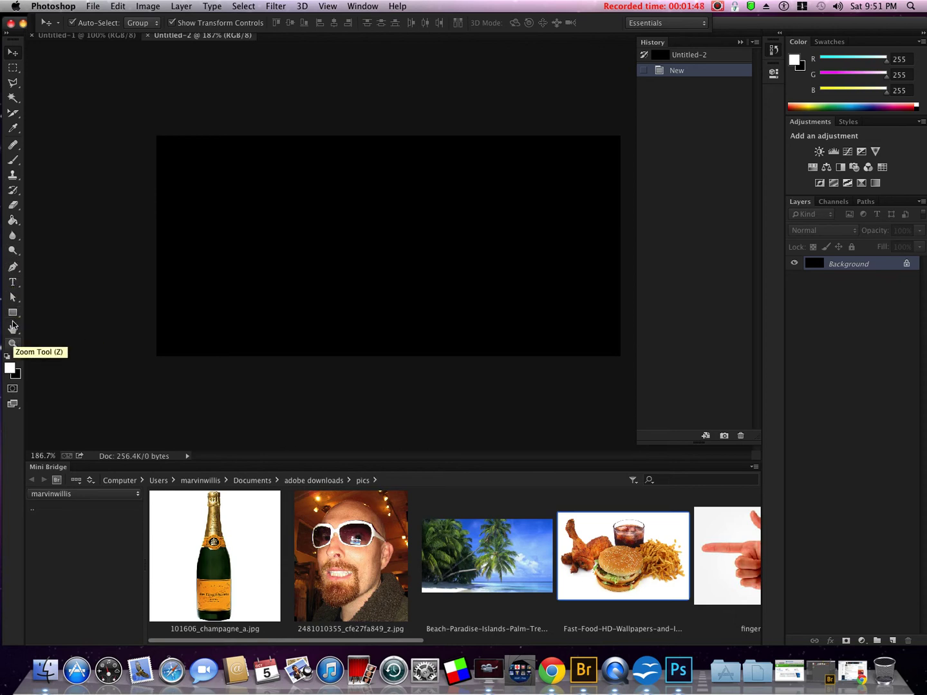
Step: Try the elliptical marquee, polygonal lasso and magic wand tools, ending on the Rectangular Marquee
{"action": "left_click", "coordinate": [14, 69]}
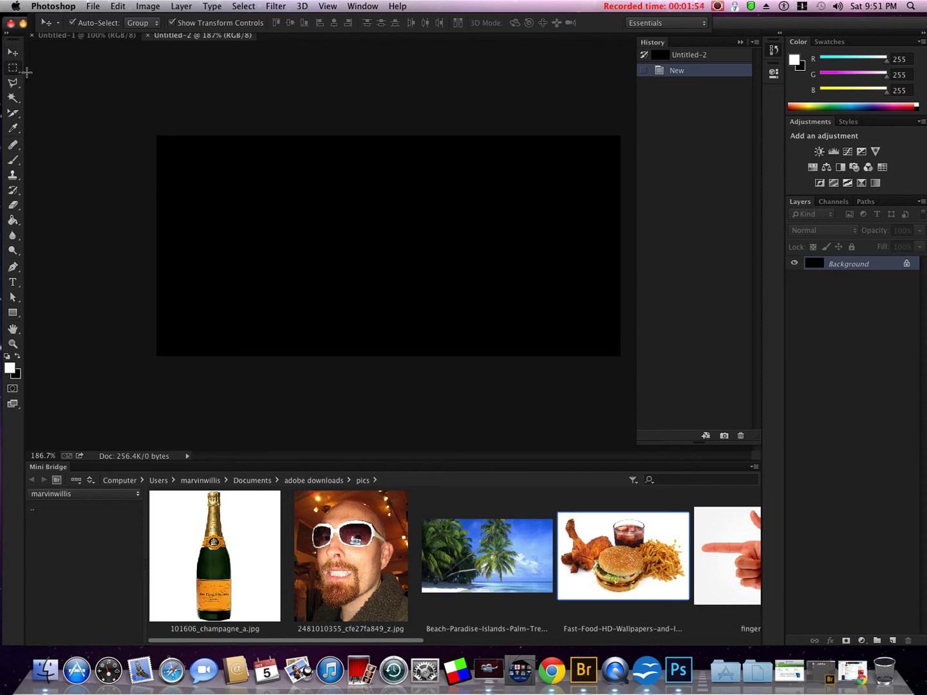
{"action": "key", "text": "shift+m"}
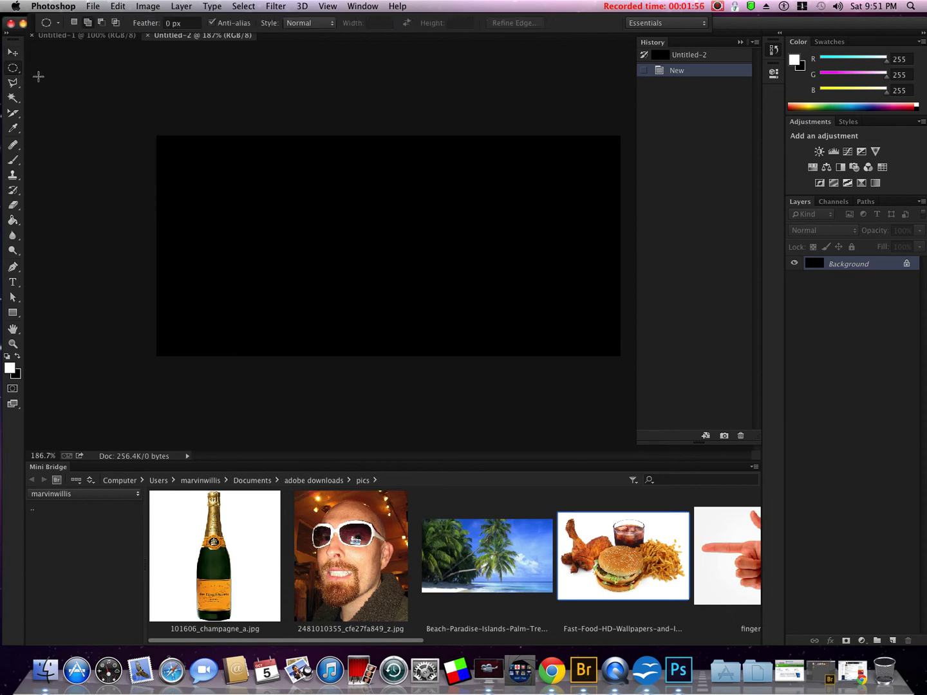
{"action": "key", "text": "shift+m"}
{"action": "key", "text": "shift+m"}
{"action": "key", "text": "shift+m"}
{"action": "key", "text": "shift+m"}
{"action": "key", "text": "shift+m"}
{"action": "left_click", "coordinate": [17, 72]}
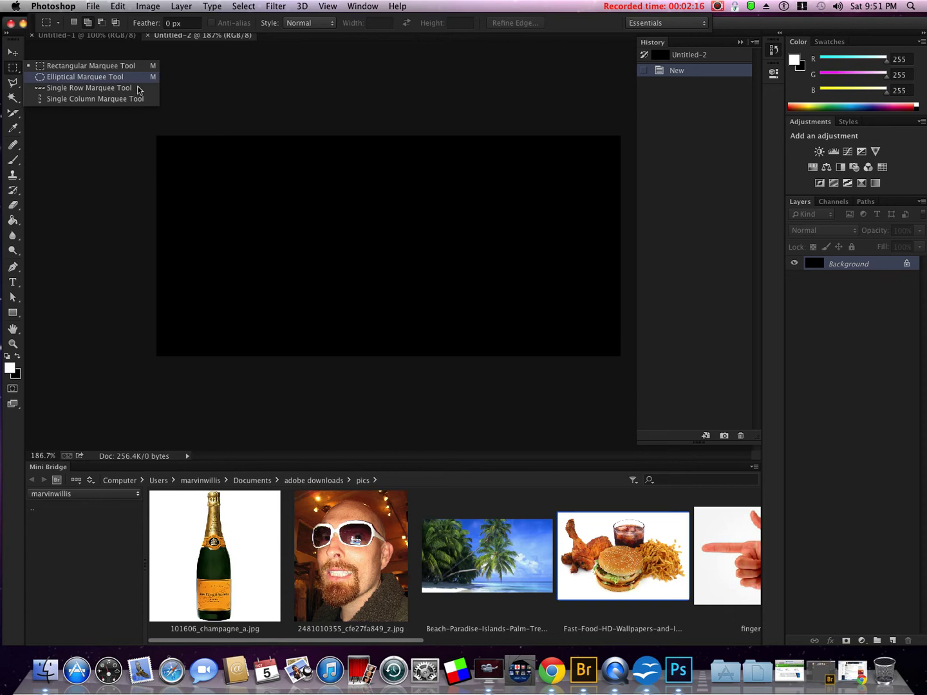
{"action": "left_click", "coordinate": [13, 86]}
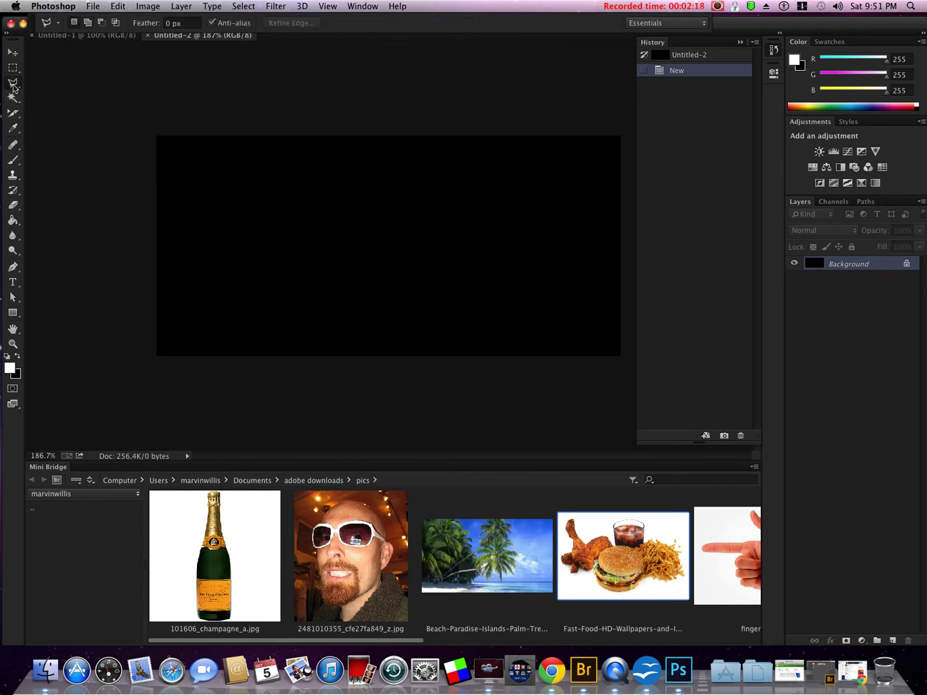
{"action": "left_click", "coordinate": [13, 86]}
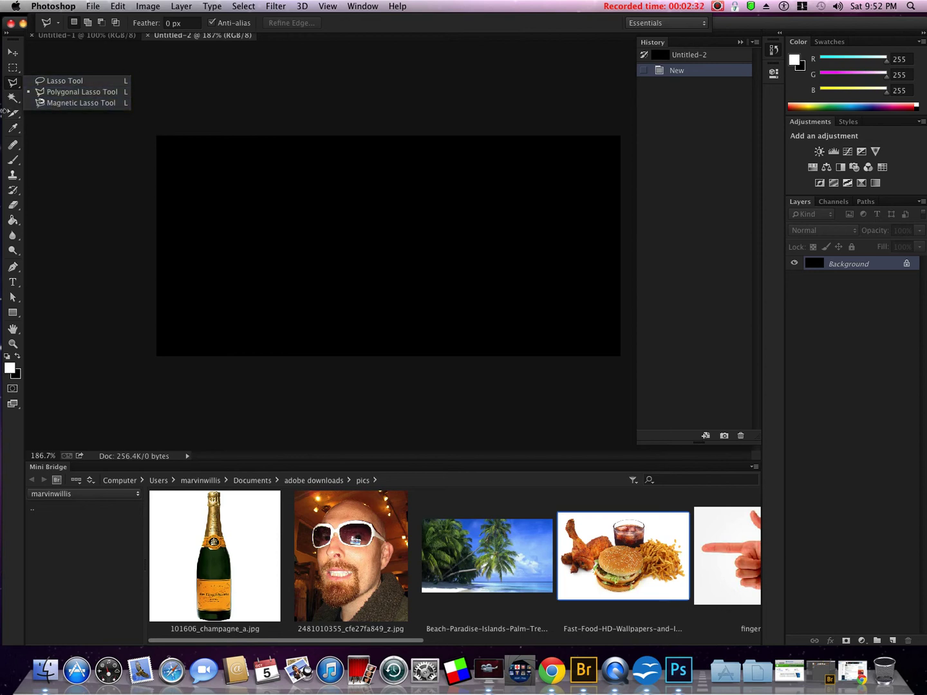
{"action": "left_click", "coordinate": [14, 99]}
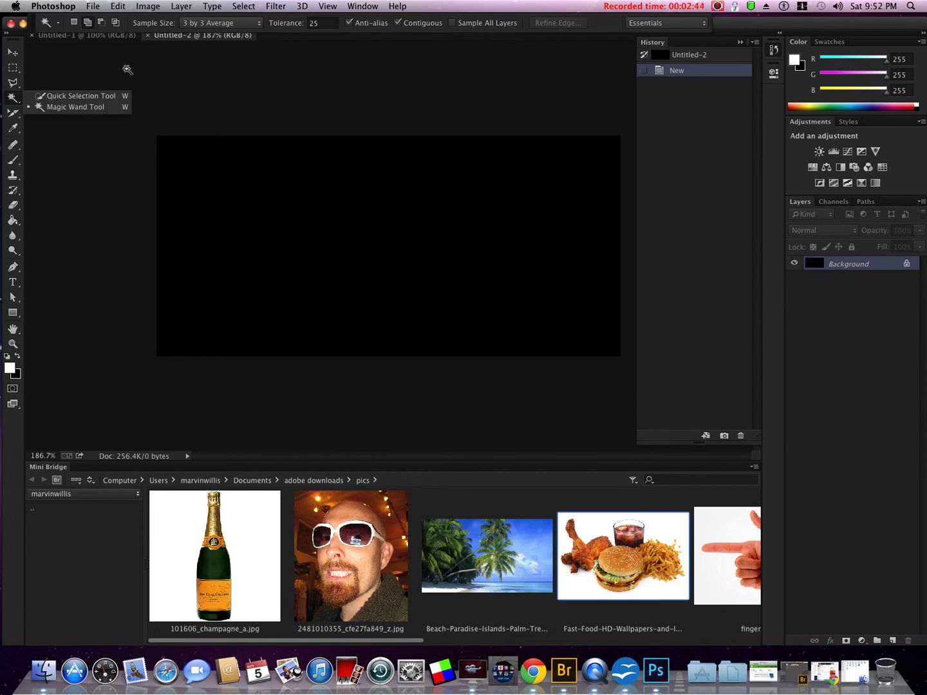
{"action": "left_click", "coordinate": [14, 69]}
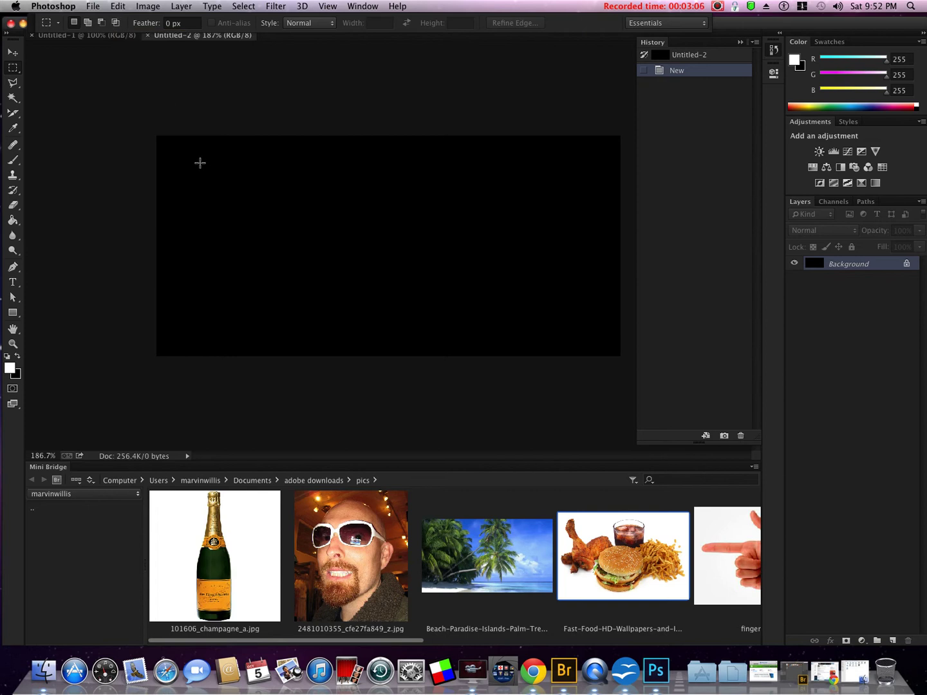
{"action": "left_click_drag", "start_coordinate": [200, 163], "coordinate": [455, 262]}
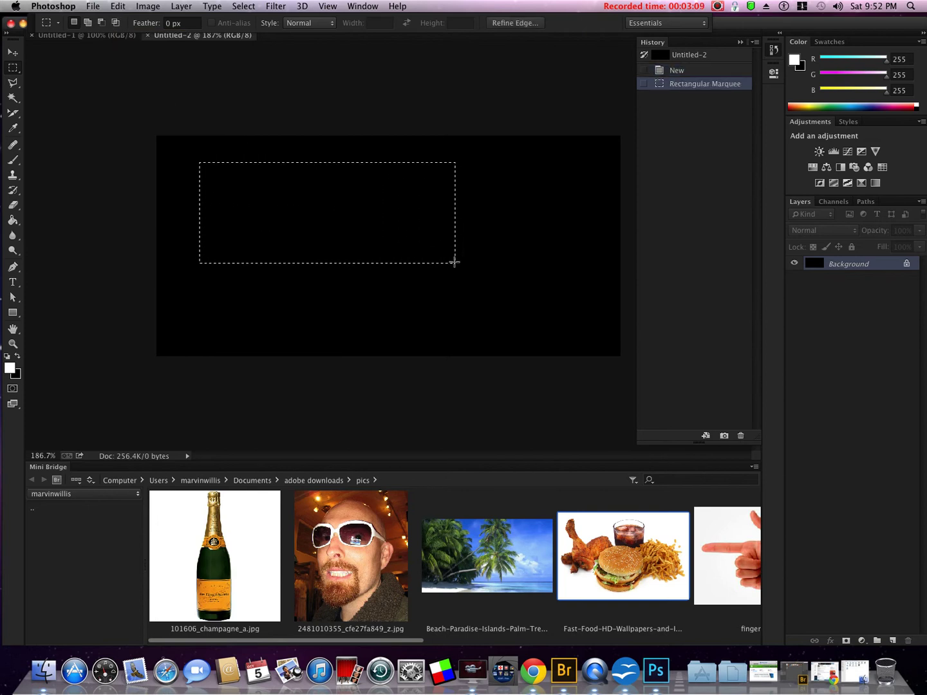
{"action": "left_click", "coordinate": [521, 222]}
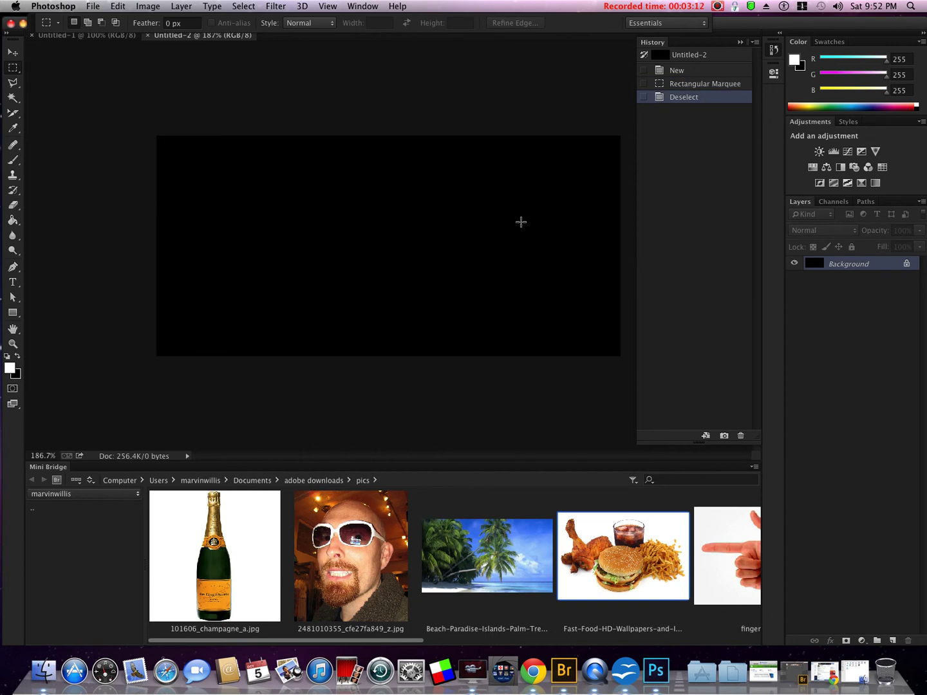
{"action": "left_click_drag", "start_coordinate": [598, 336], "coordinate": [430, 248]}
{"action": "left_click_drag", "start_coordinate": [298, 225], "coordinate": [172, 135]}
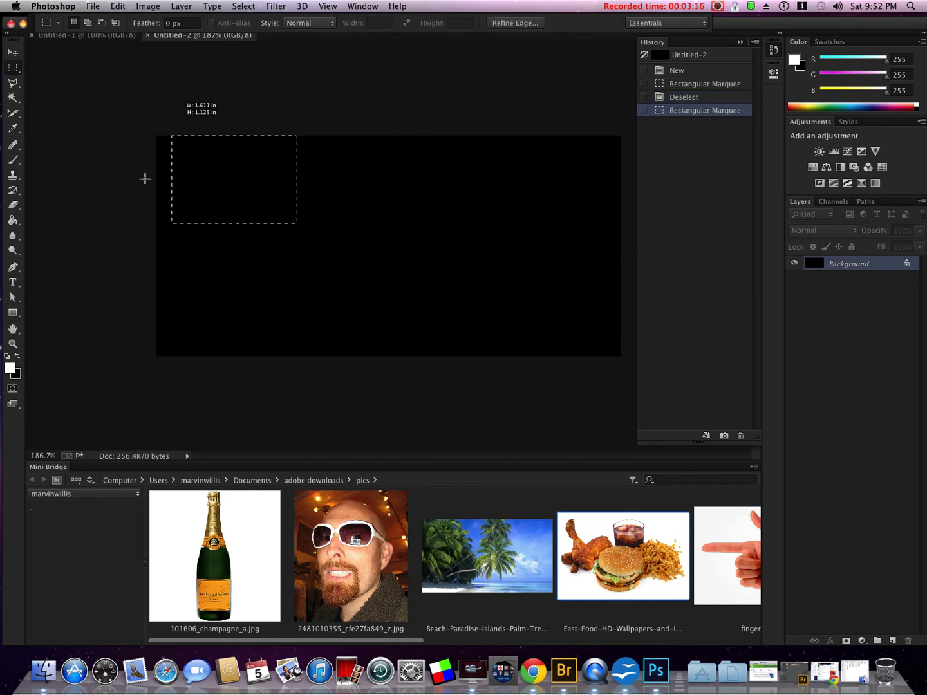
{"action": "left_click_drag", "start_coordinate": [145, 178], "coordinate": [213, 148]}
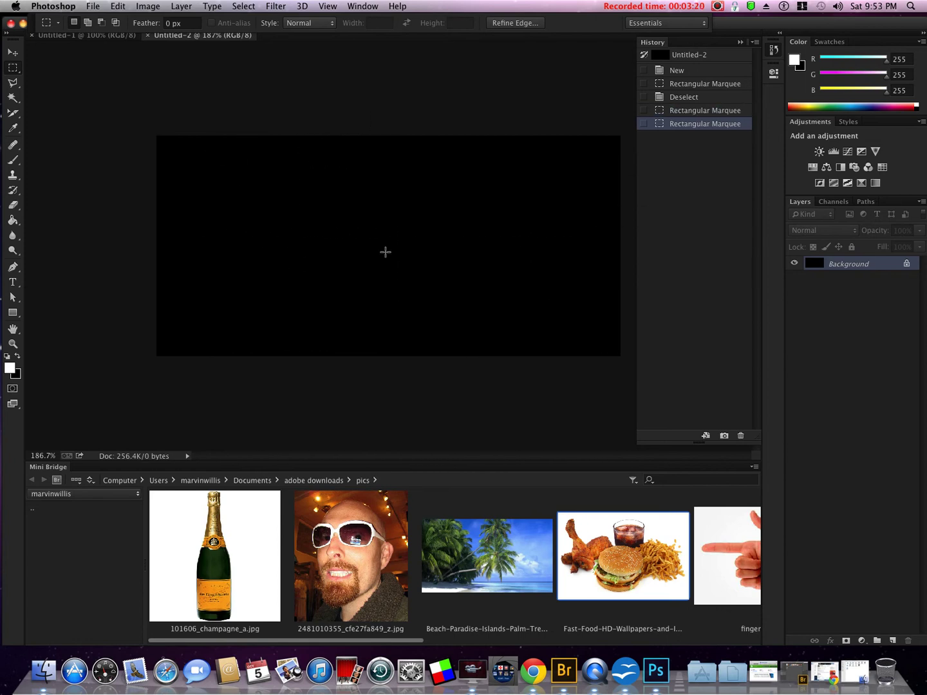
{"action": "left_click", "coordinate": [386, 252]}
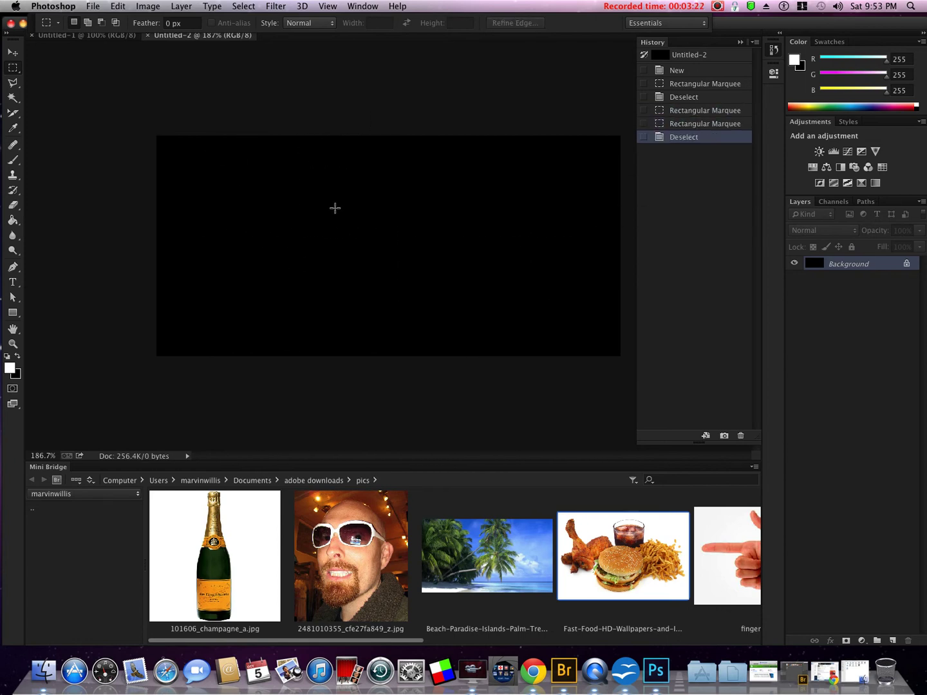
Step: In Add to selection mode, drag overlapping rectangles across the canvas's left and centre
{"action": "left_click", "coordinate": [88, 24]}
{"action": "left_click_drag", "start_coordinate": [233, 233], "coordinate": [252, 236]}
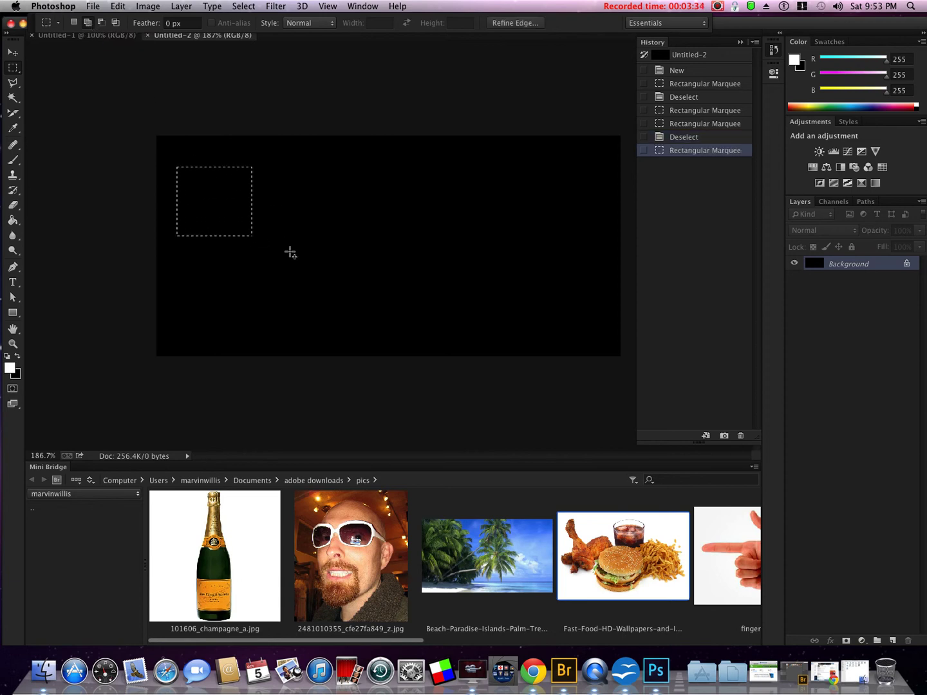
{"action": "left_click_drag", "start_coordinate": [291, 270], "coordinate": [228, 198]}
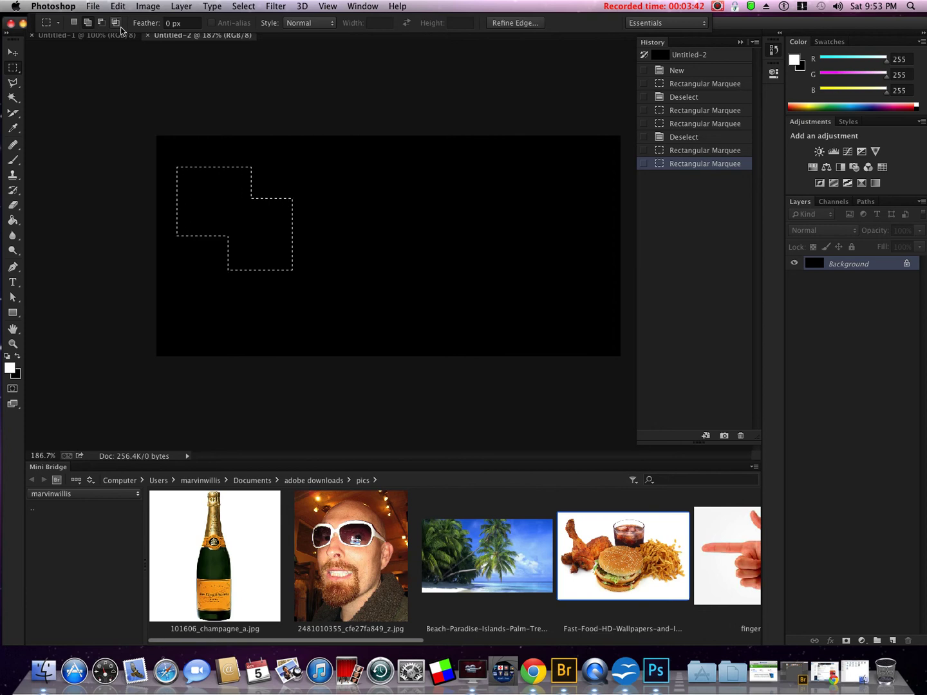
{"action": "left_click_drag", "start_coordinate": [341, 224], "coordinate": [222, 127]}
{"action": "left_click_drag", "start_coordinate": [352, 315], "coordinate": [243, 238]}
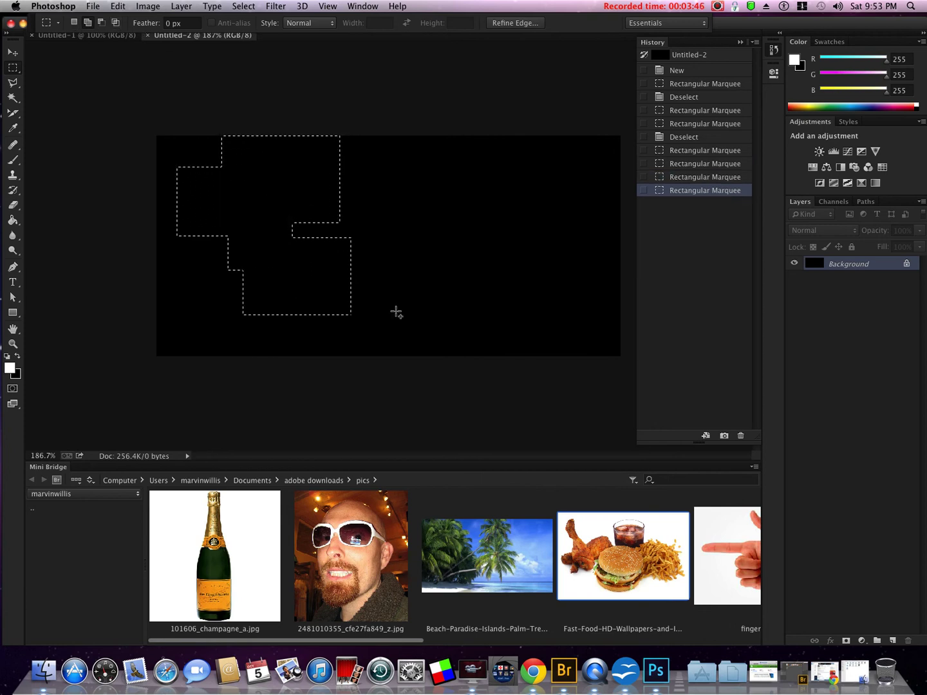
{"action": "left_click_drag", "start_coordinate": [395, 313], "coordinate": [320, 296]}
{"action": "left_click_drag", "start_coordinate": [459, 295], "coordinate": [331, 232]}
{"action": "left_click_drag", "start_coordinate": [463, 226], "coordinate": [340, 175]}
Step: Add a small box, a thin horizontal strip and two more rectangles on the right
{"action": "left_click_drag", "start_coordinate": [496, 258], "coordinate": [477, 210]}
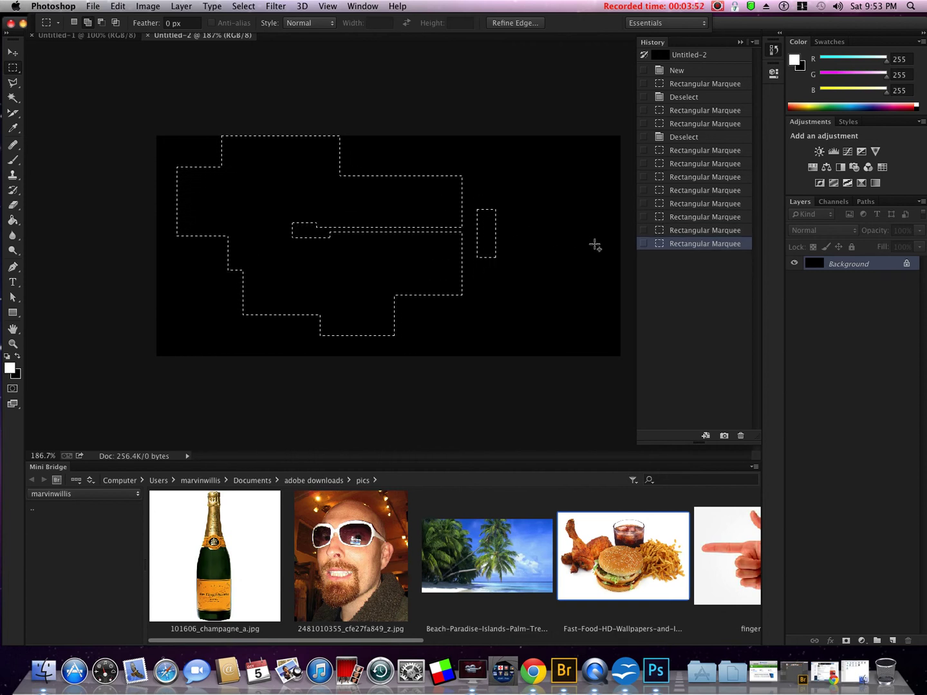
{"action": "left_click_drag", "start_coordinate": [595, 244], "coordinate": [522, 233]}
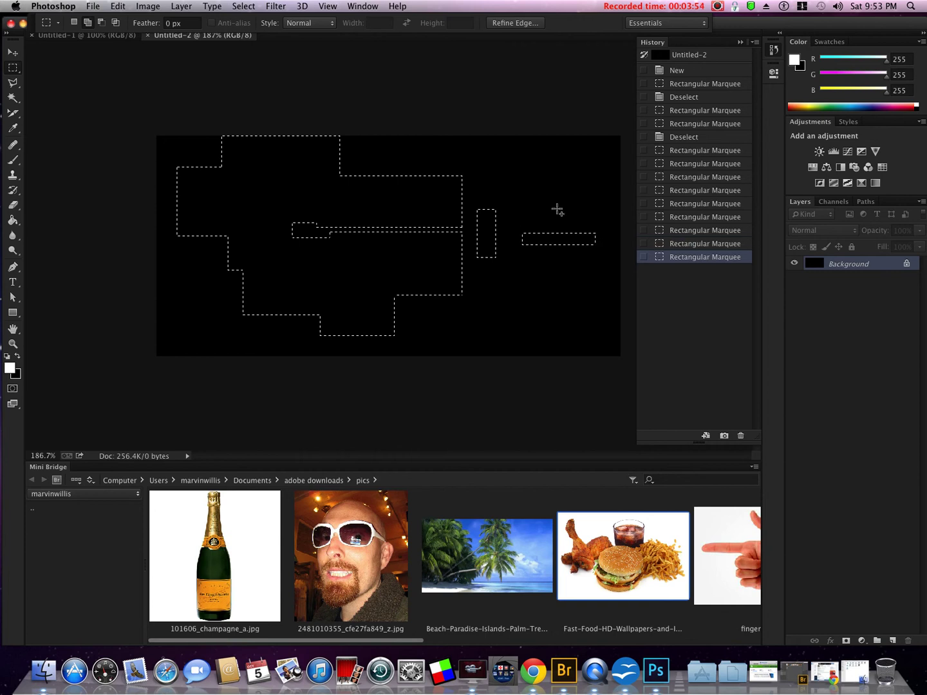
{"action": "left_click_drag", "start_coordinate": [599, 202], "coordinate": [519, 166]}
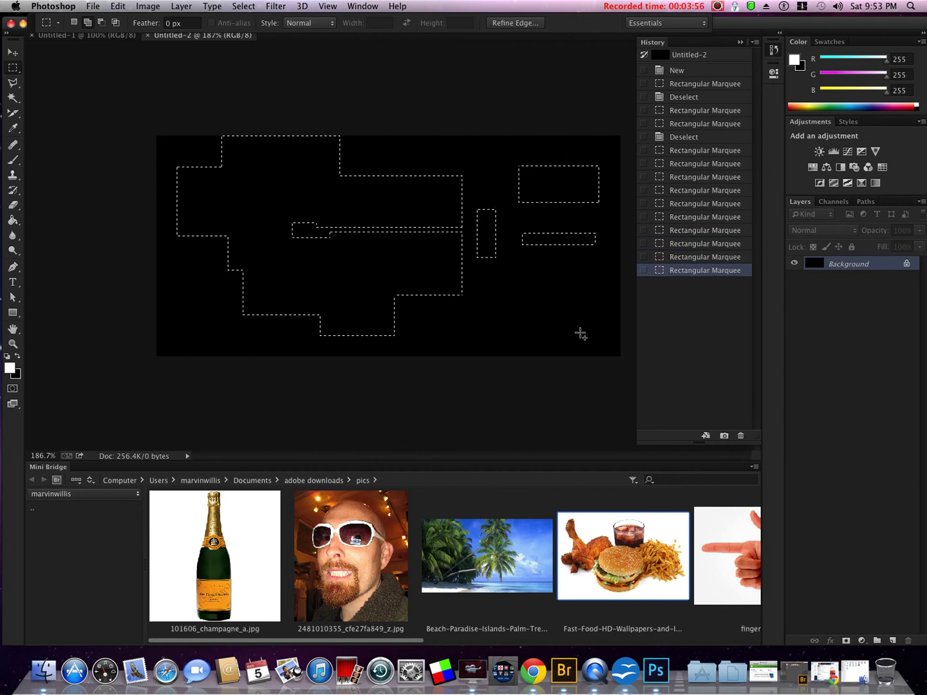
{"action": "left_click_drag", "start_coordinate": [582, 333], "coordinate": [484, 278]}
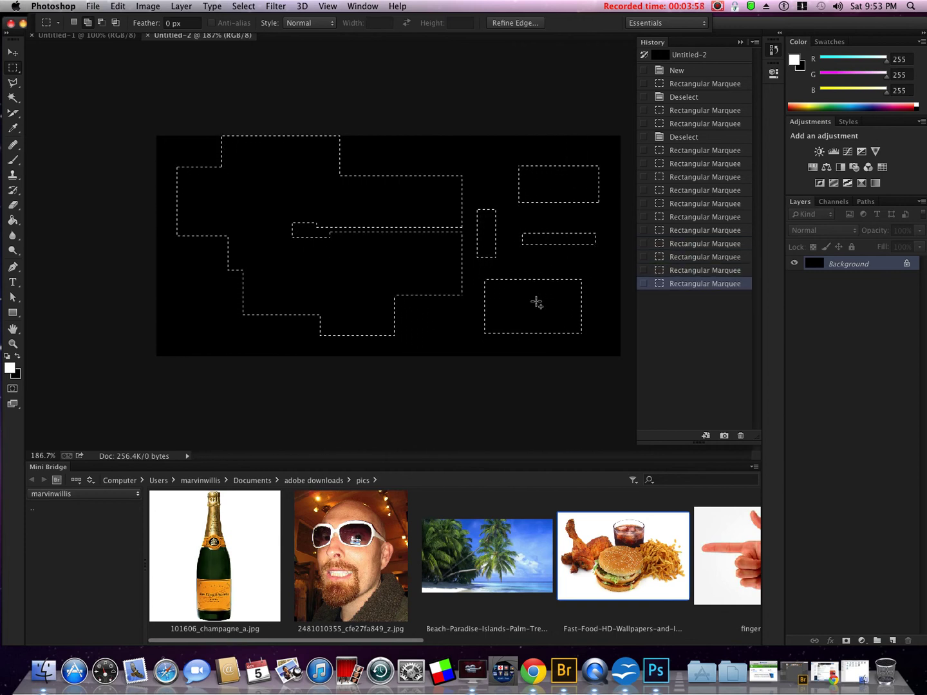
Step: In Subtract mode, cut thin vertical and horizontal strips out of the combined selection
{"action": "left_click", "coordinate": [101, 23]}
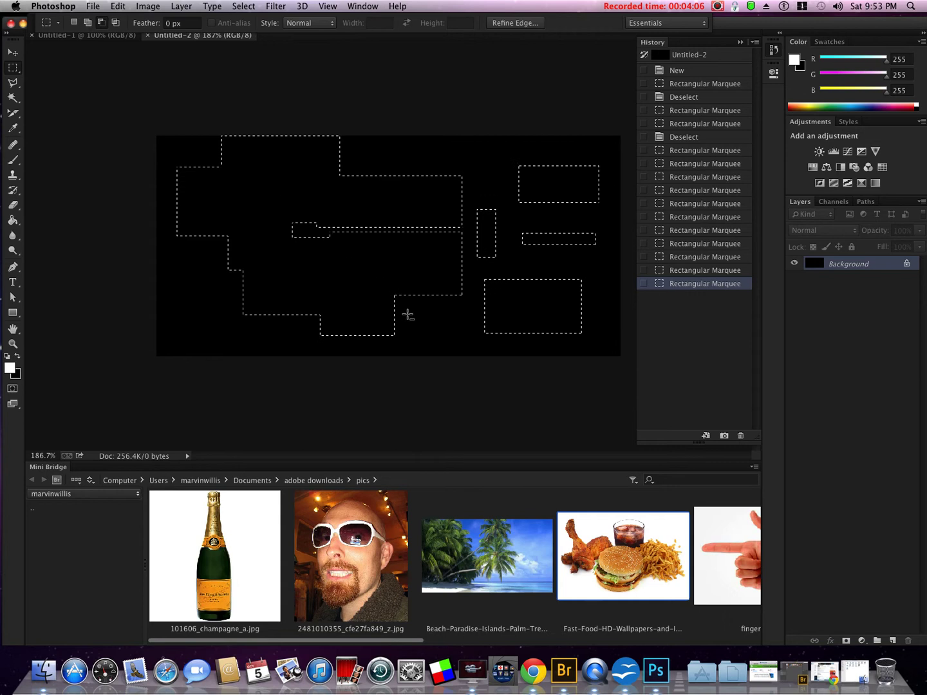
{"action": "left_click_drag", "start_coordinate": [424, 155], "coordinate": [430, 144]}
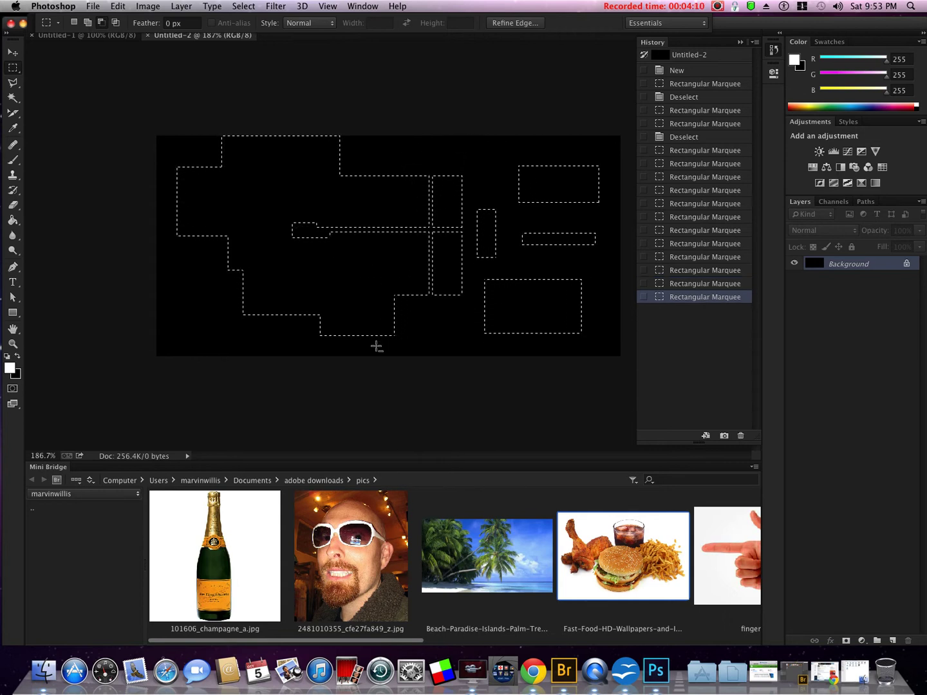
{"action": "left_click_drag", "start_coordinate": [370, 186], "coordinate": [375, 140]}
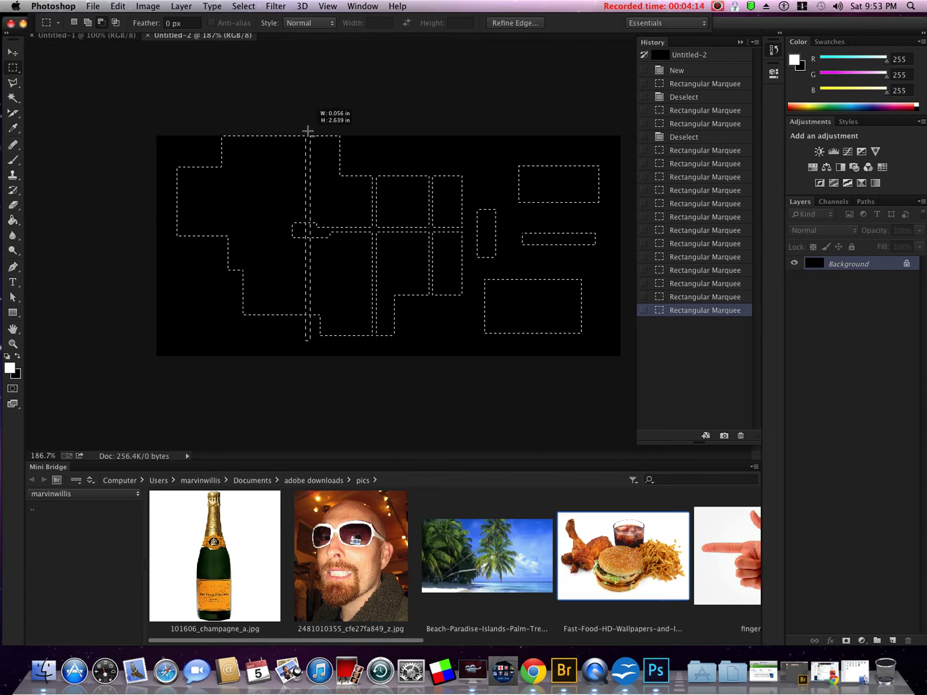
{"action": "left_click_drag", "start_coordinate": [308, 129], "coordinate": [309, 128]}
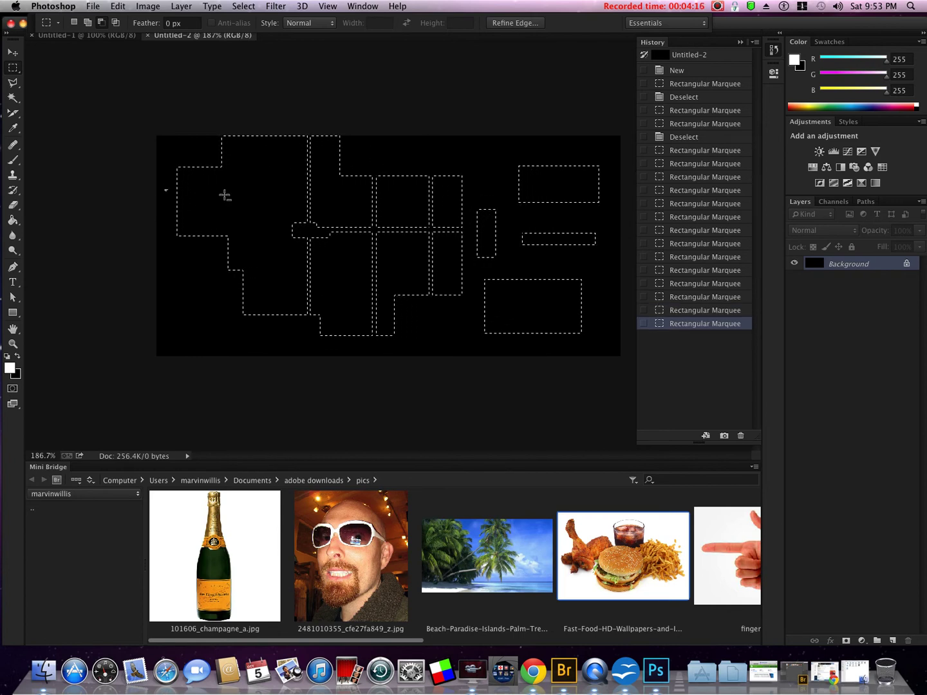
{"action": "left_click_drag", "start_coordinate": [593, 207], "coordinate": [610, 209]}
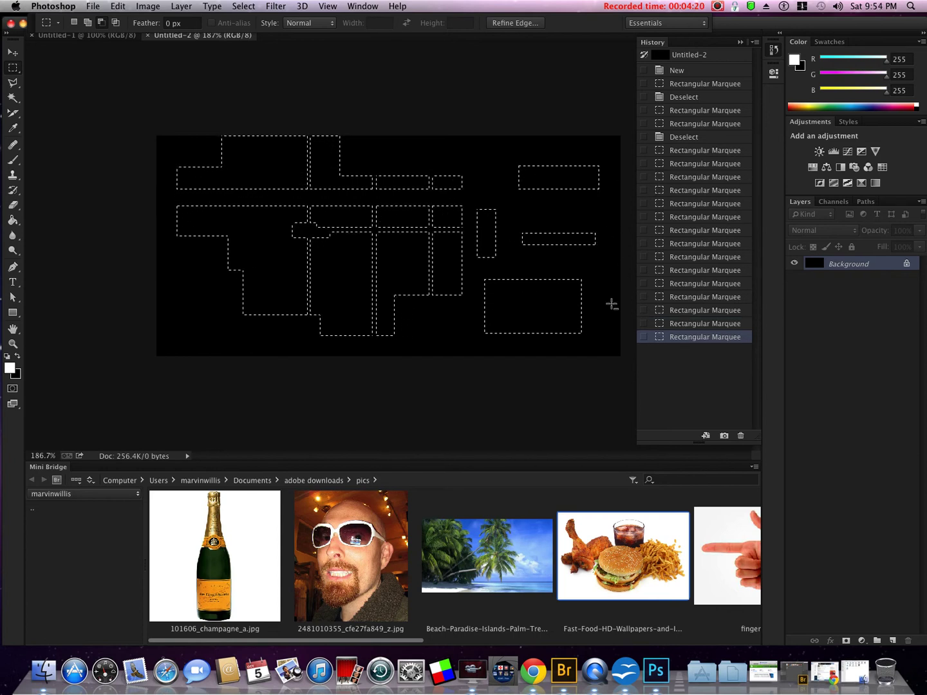
{"action": "left_click_drag", "start_coordinate": [612, 303], "coordinate": [191, 288]}
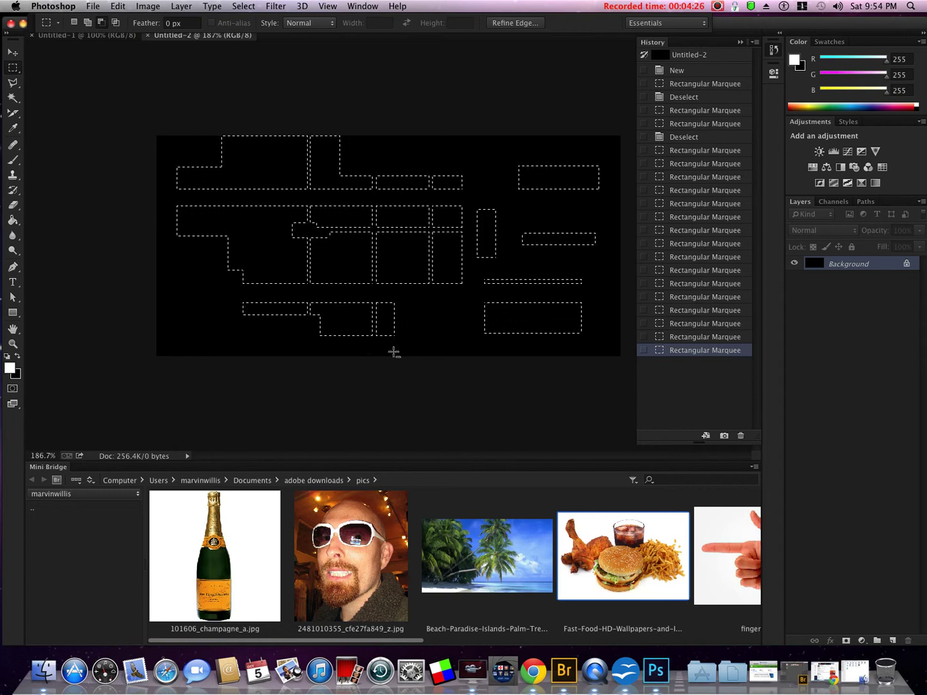
Step: Undo a left-half cut, then subtract a box removing the right-hand rectangles
{"action": "left_click_drag", "start_coordinate": [204, 128], "coordinate": [175, 108]}
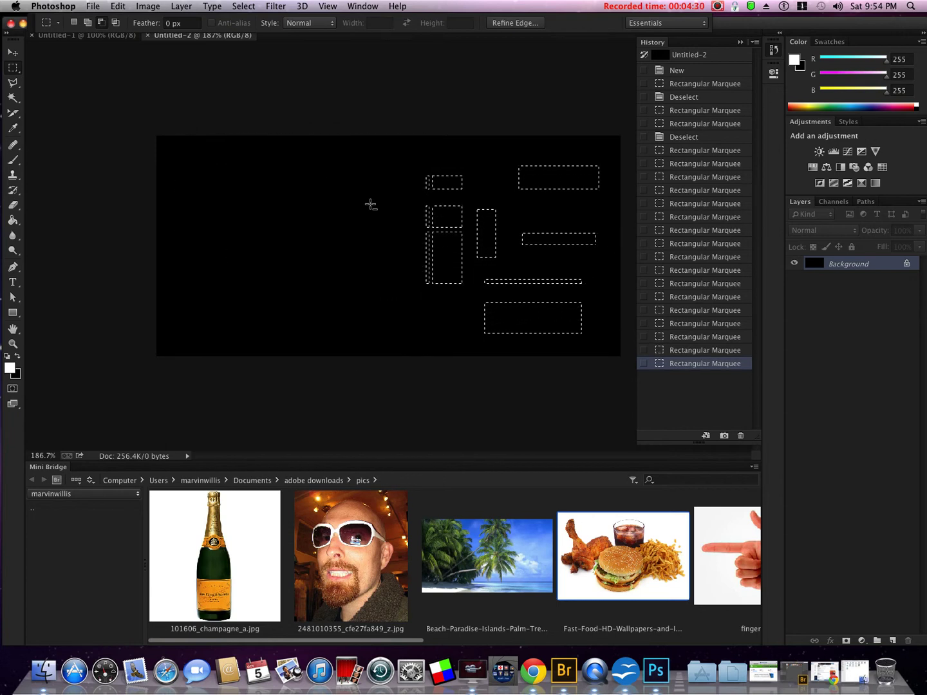
{"action": "left_click", "coordinate": [714, 350]}
{"action": "left_click_drag", "start_coordinate": [606, 352], "coordinate": [430, 117]}
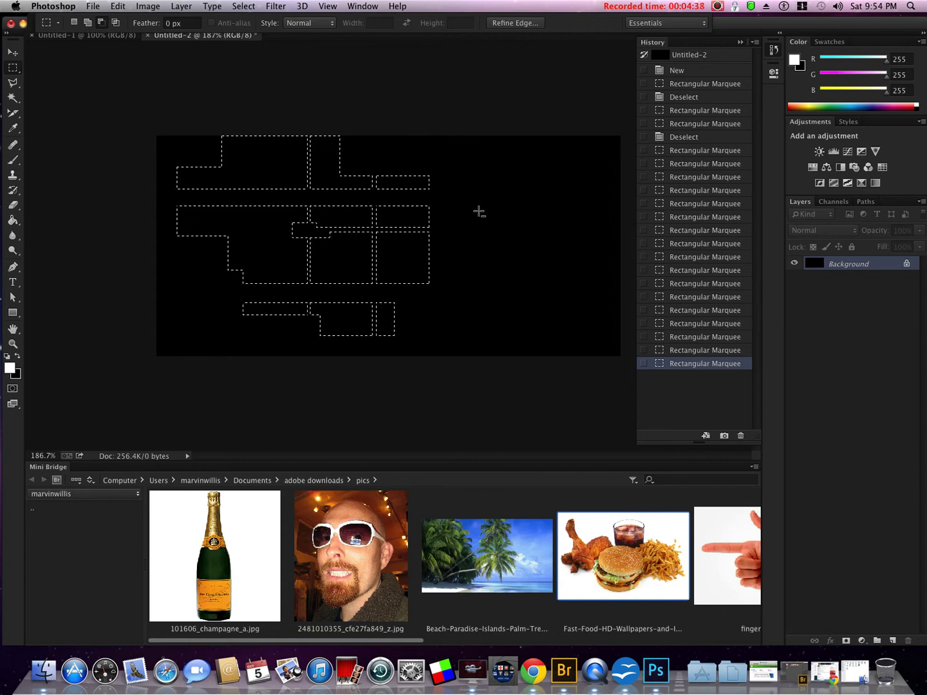
Step: Step back and forth through the Rectangular Marquee history states to review earlier selections
{"action": "left_click", "coordinate": [707, 350]}
{"action": "left_click", "coordinate": [707, 337]}
{"action": "left_click", "coordinate": [707, 323]}
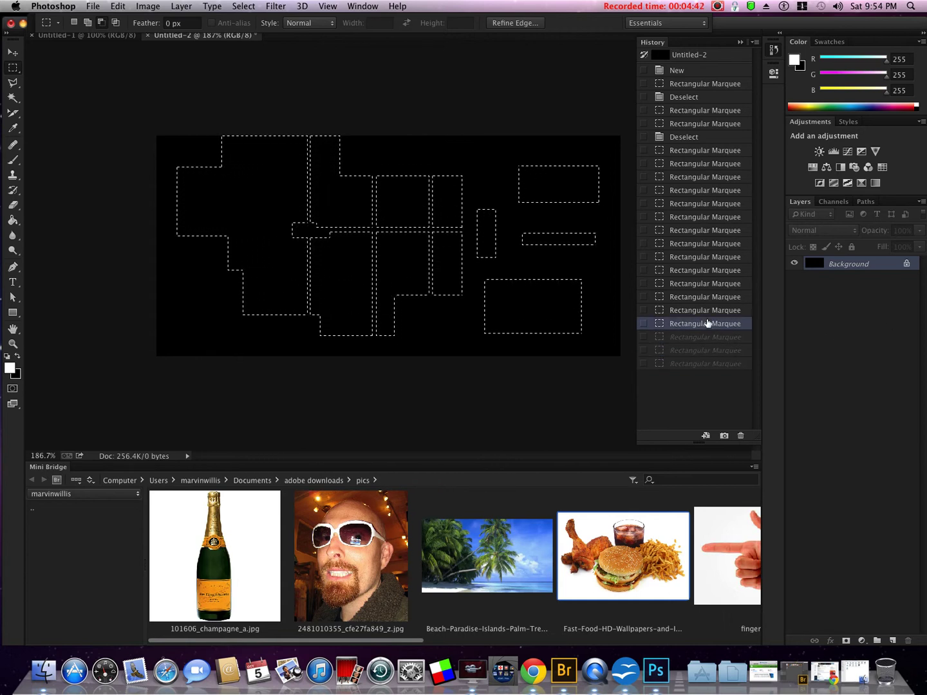
{"action": "left_click", "coordinate": [707, 311]}
{"action": "left_click", "coordinate": [707, 297]}
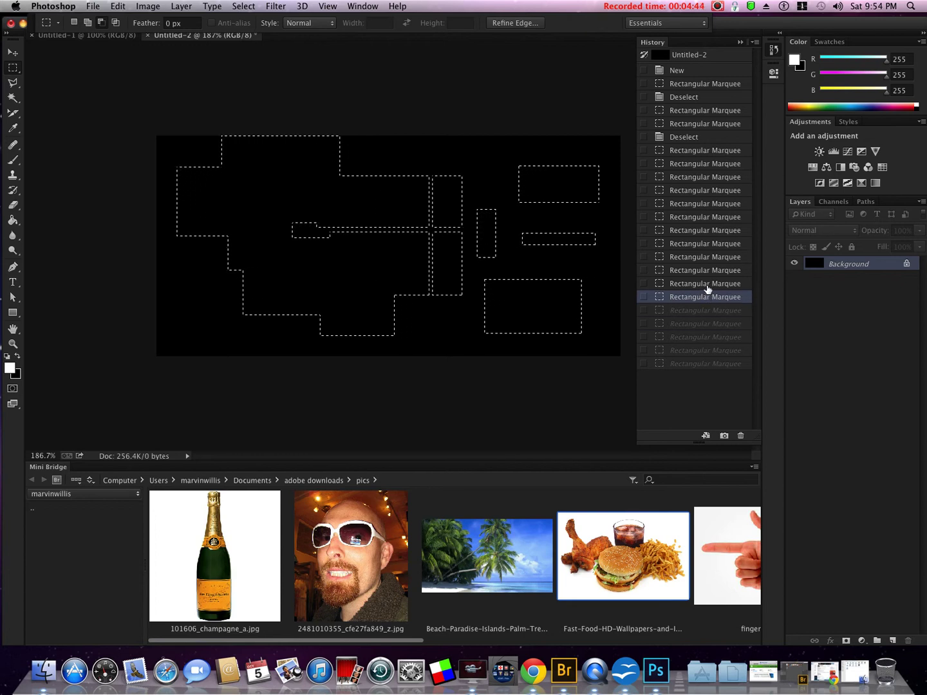
{"action": "left_click", "coordinate": [707, 285]}
{"action": "left_click", "coordinate": [707, 299]}
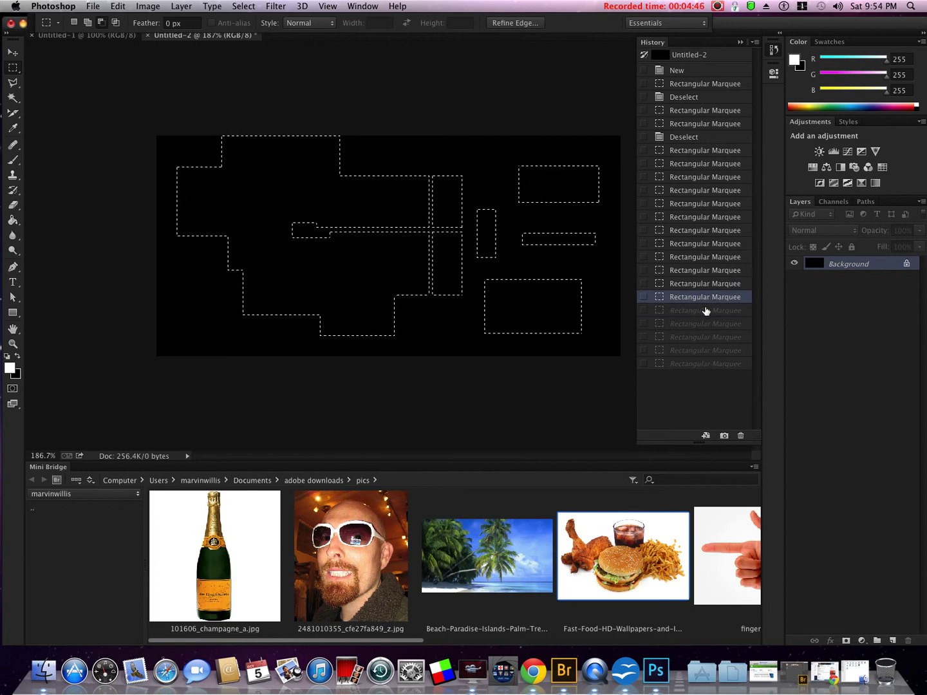
{"action": "left_click", "coordinate": [706, 311]}
{"action": "left_click", "coordinate": [701, 324]}
{"action": "left_click", "coordinate": [700, 336]}
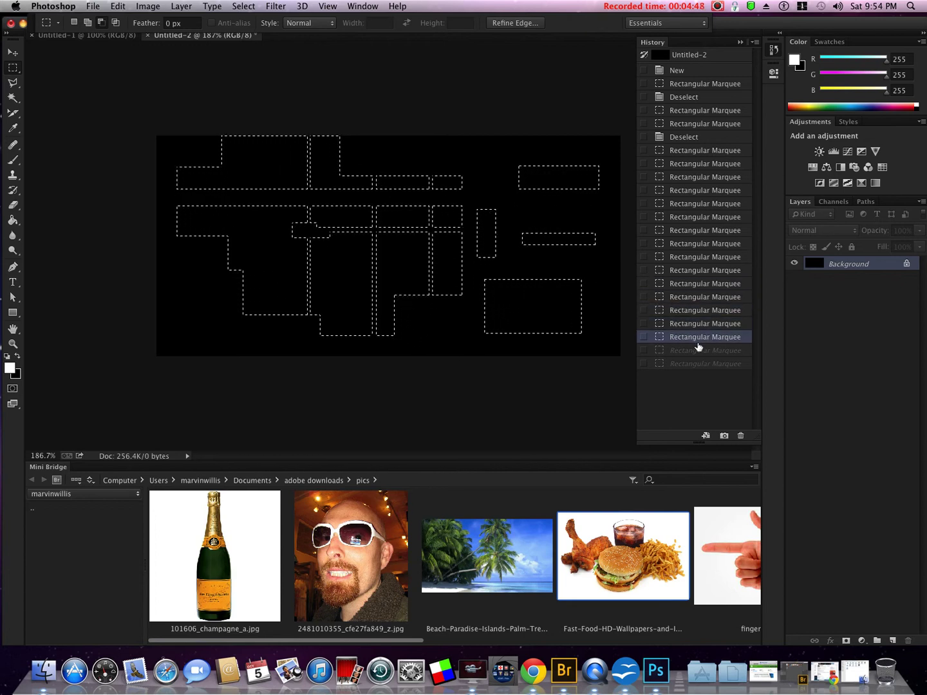
{"action": "left_click", "coordinate": [698, 351]}
{"action": "left_click", "coordinate": [702, 337]}
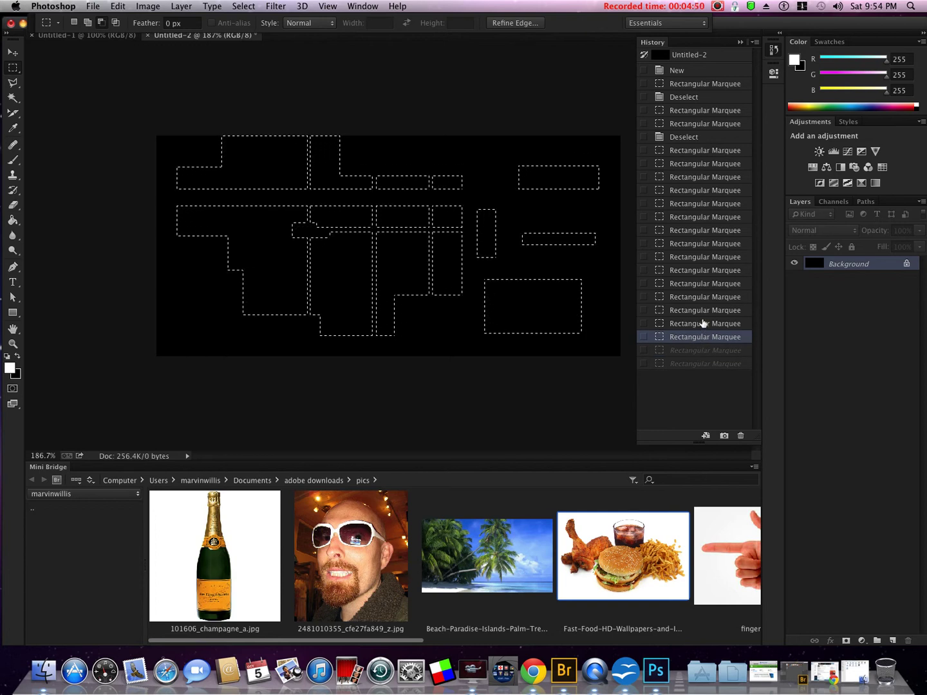
{"action": "left_click", "coordinate": [703, 323]}
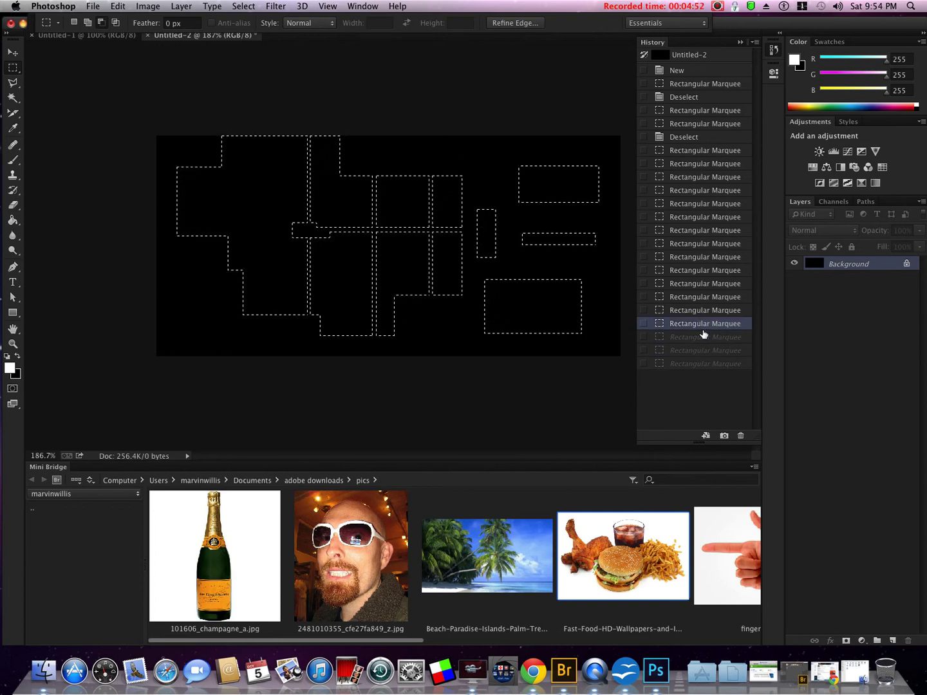
{"action": "left_click", "coordinate": [702, 337]}
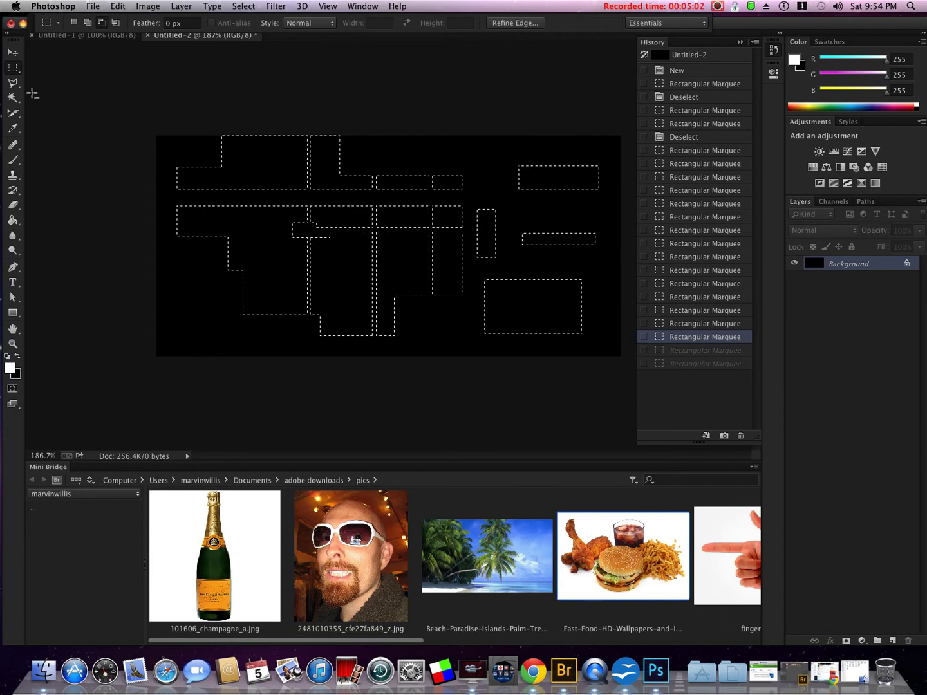
Step: Return to New selection mode and clear all selections with Cmd+D
{"action": "left_click", "coordinate": [74, 23]}
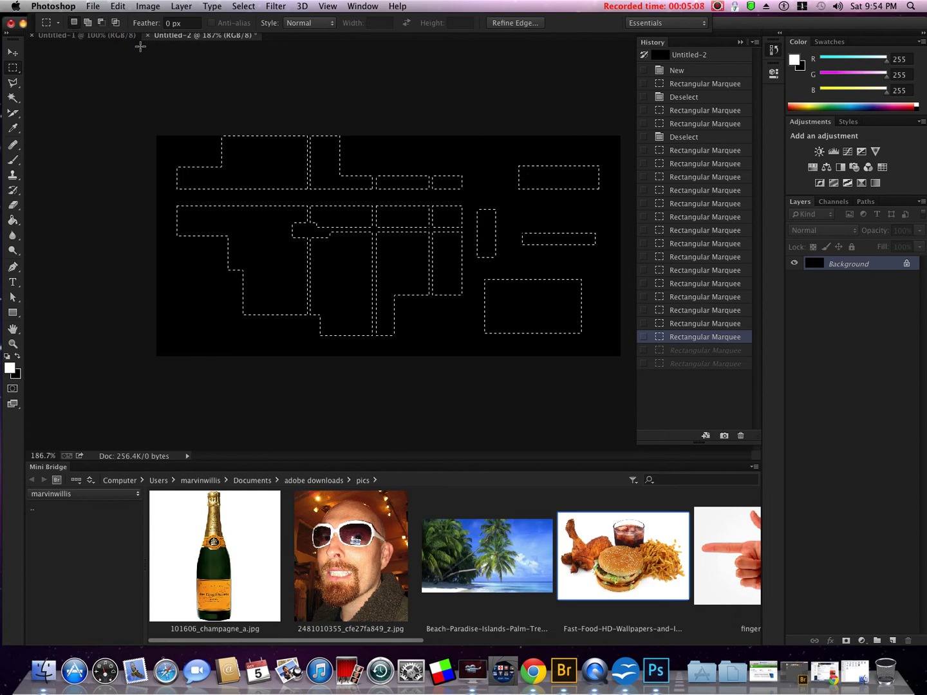
{"action": "left_click", "coordinate": [447, 152]}
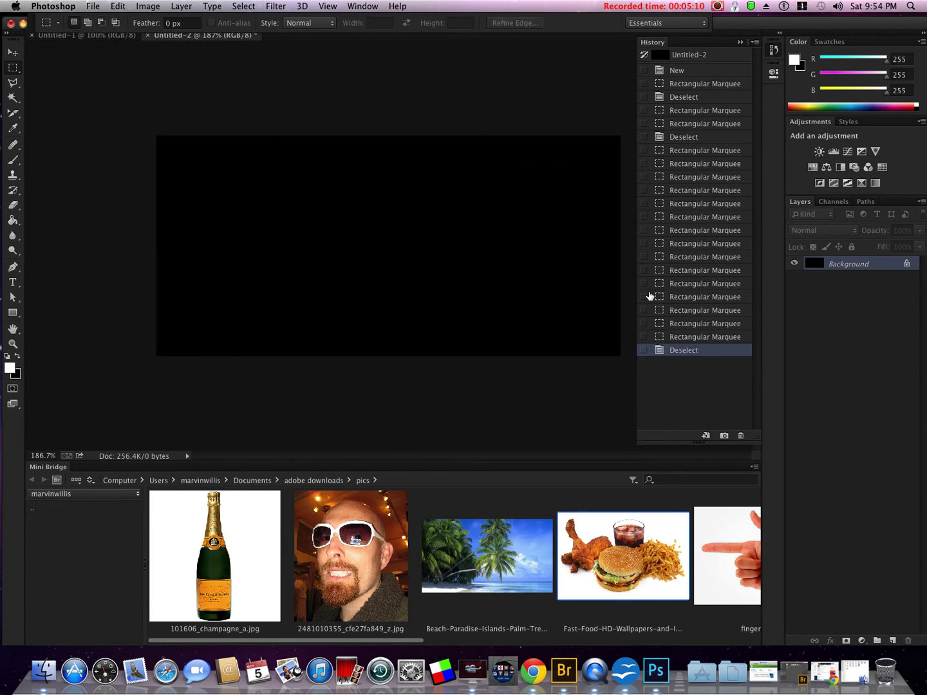
{"action": "left_click", "coordinate": [701, 337]}
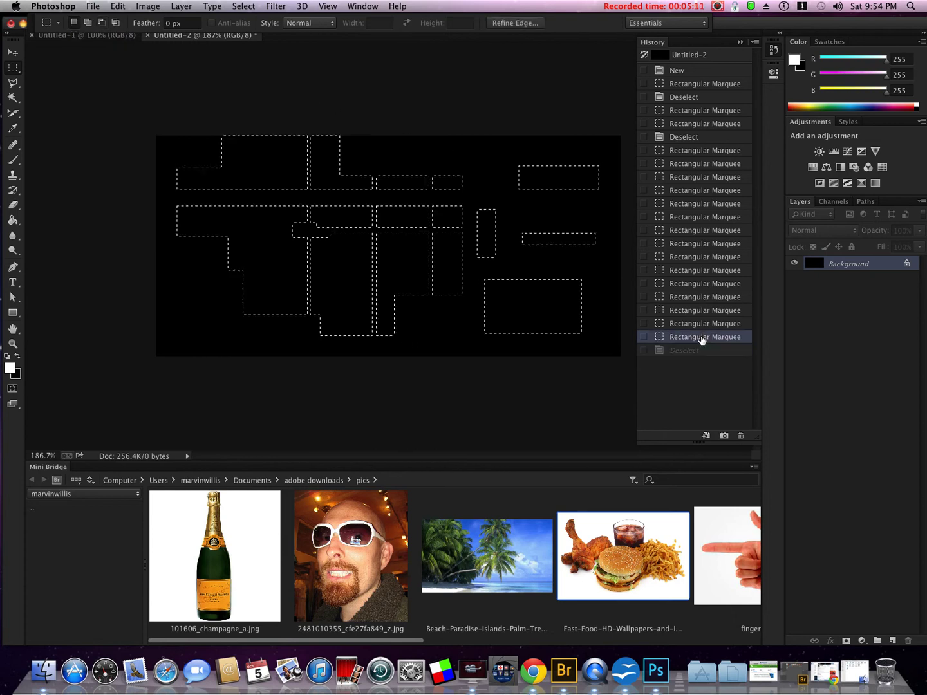
{"action": "left_click", "coordinate": [92, 24]}
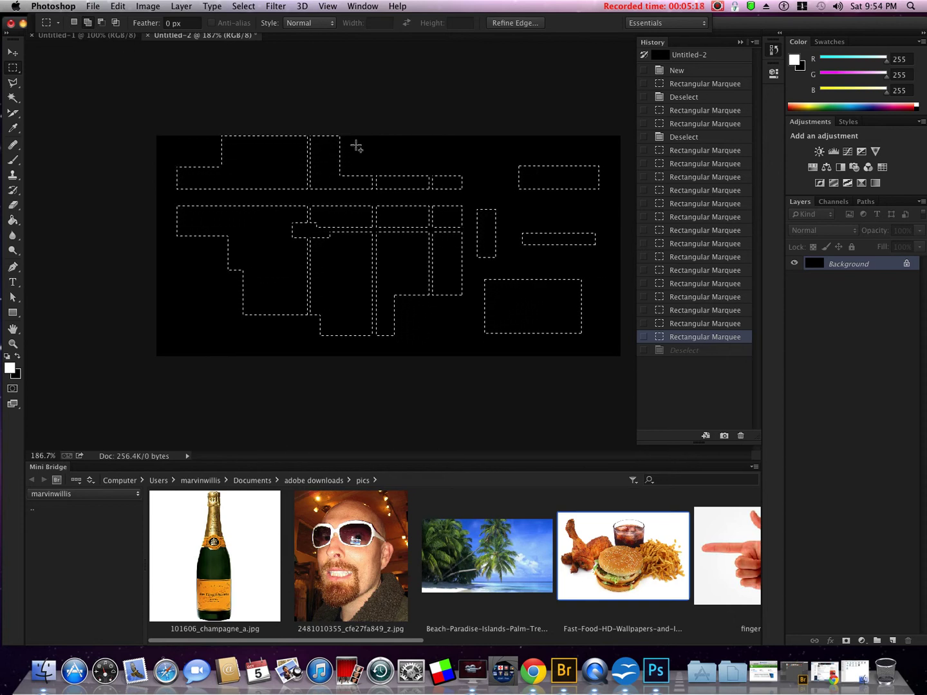
{"action": "key", "text": "super+d"}
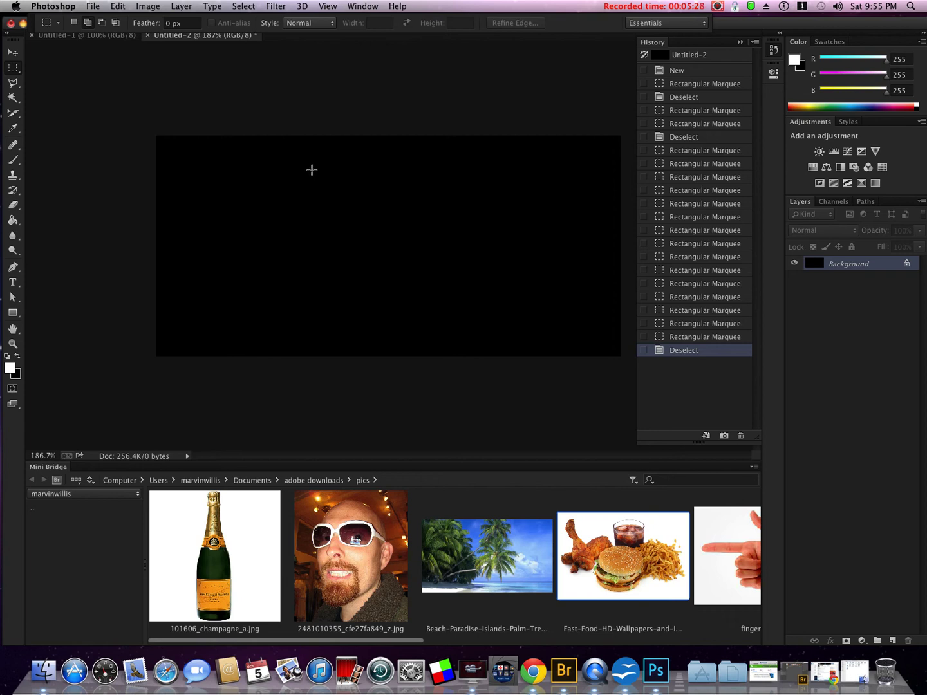
Step: Show the flyout of marquee shapes under the Rectangular Marquee tool
{"action": "left_click", "coordinate": [19, 73]}
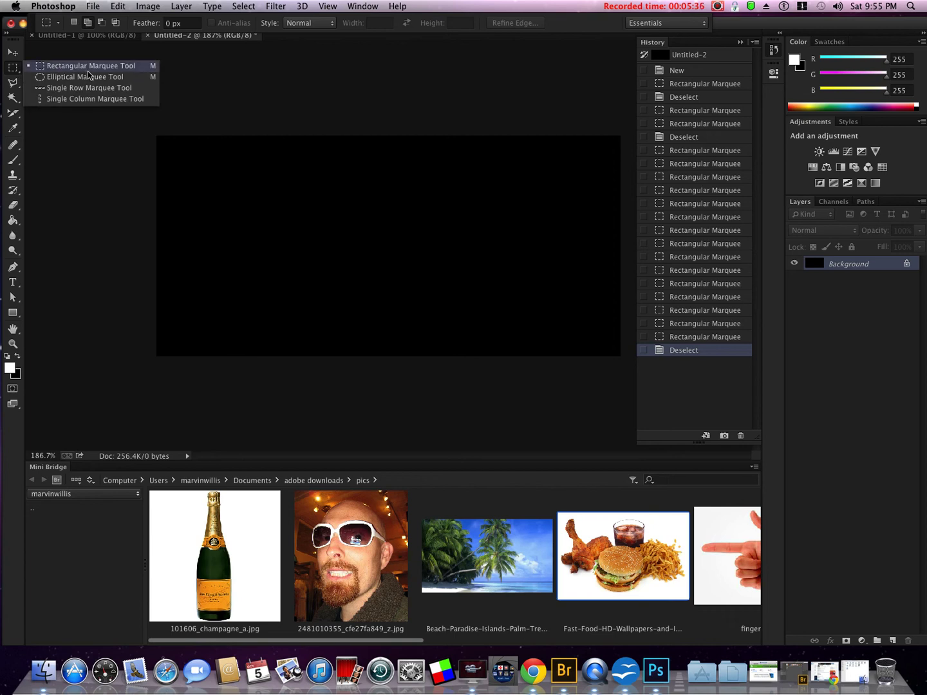
Step: With the Elliptical Marquee, add overlapping ellipses into a cloud-shaped selection
{"action": "left_click", "coordinate": [129, 80]}
{"action": "left_click_drag", "start_coordinate": [192, 189], "coordinate": [405, 282]}
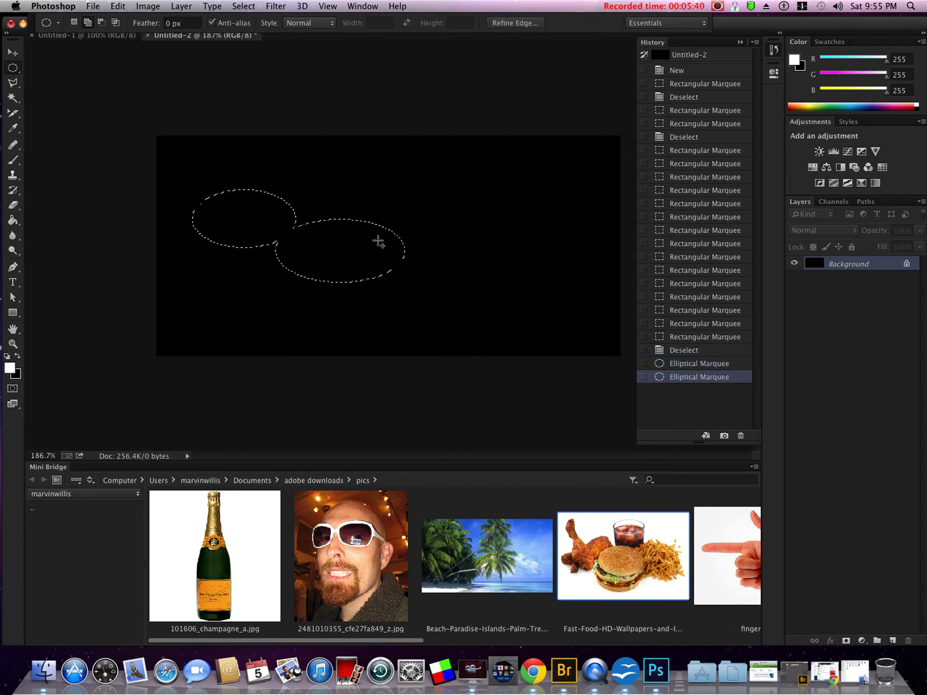
{"action": "left_click_drag", "start_coordinate": [268, 141], "coordinate": [458, 207]}
{"action": "left_click_drag", "start_coordinate": [338, 195], "coordinate": [449, 281]}
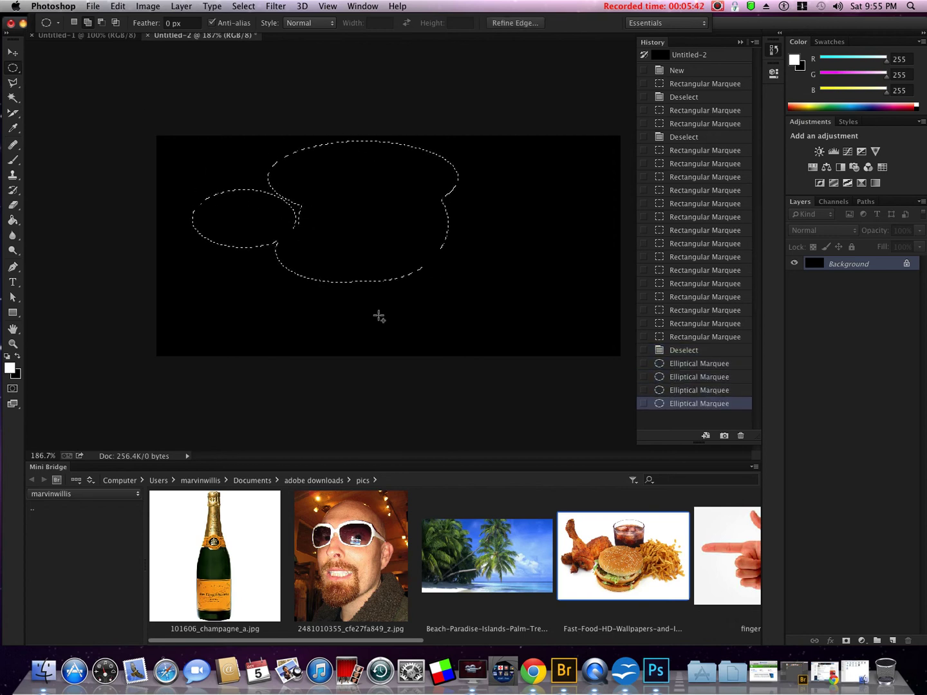
{"action": "left_click_drag", "start_coordinate": [379, 317], "coordinate": [253, 245]}
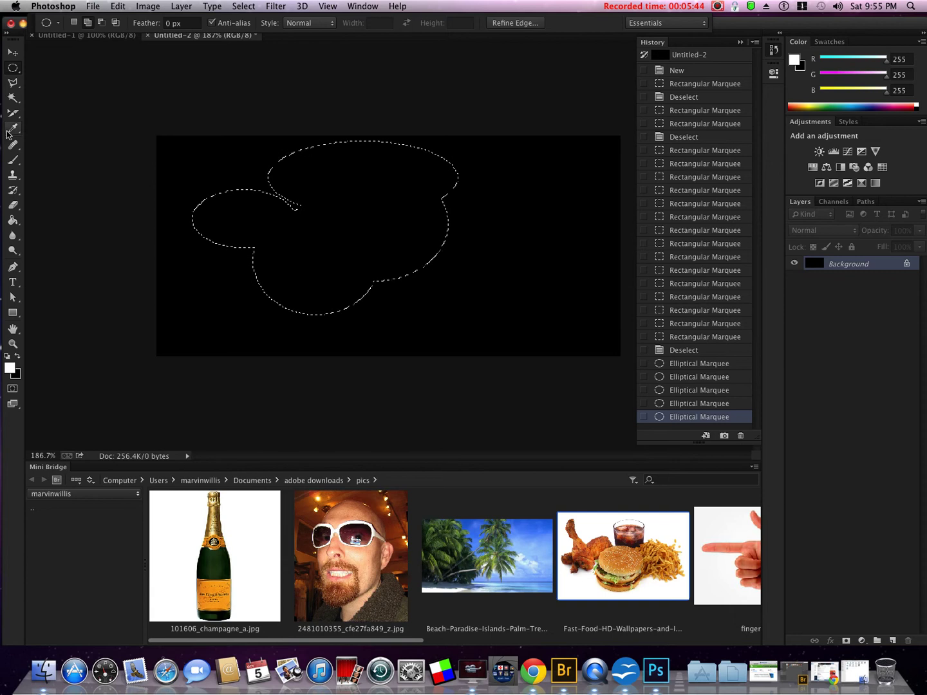
{"action": "left_click", "coordinate": [720, 8]}
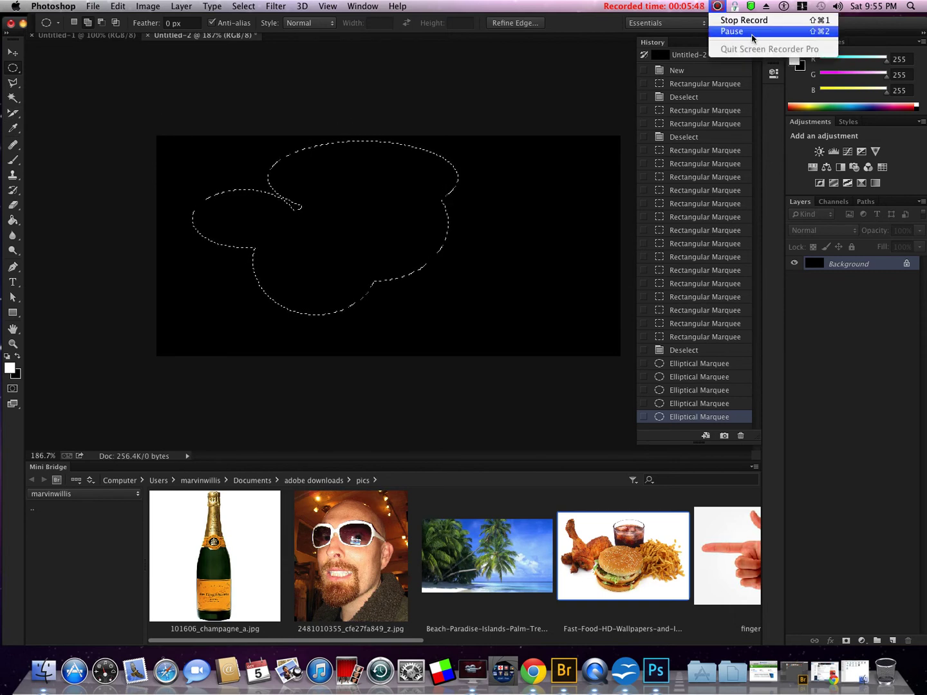
{"action": "left_click", "coordinate": [732, 31]}
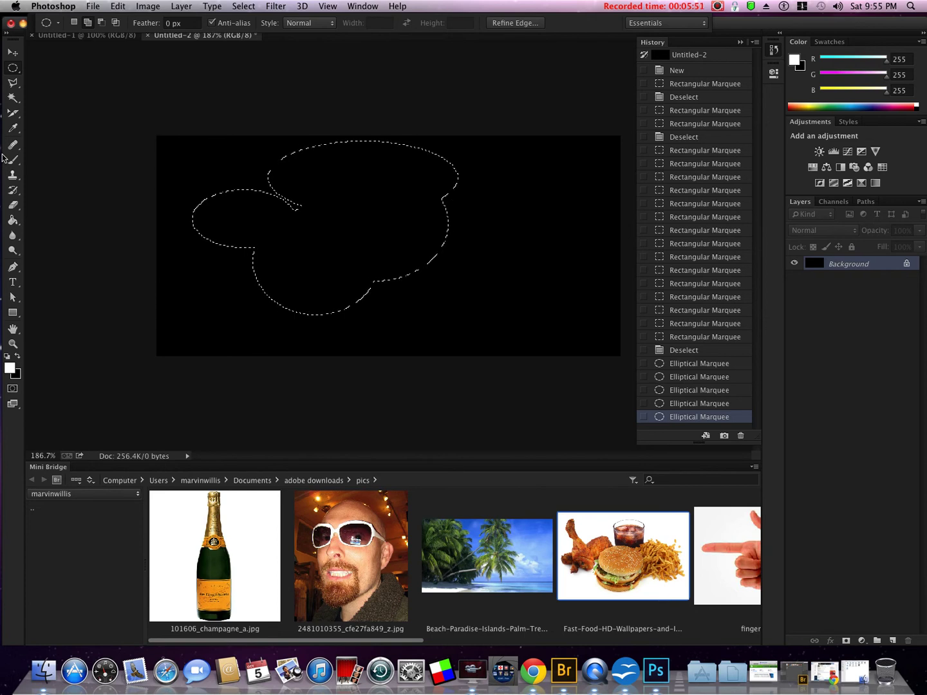
{"action": "key", "text": "v"}
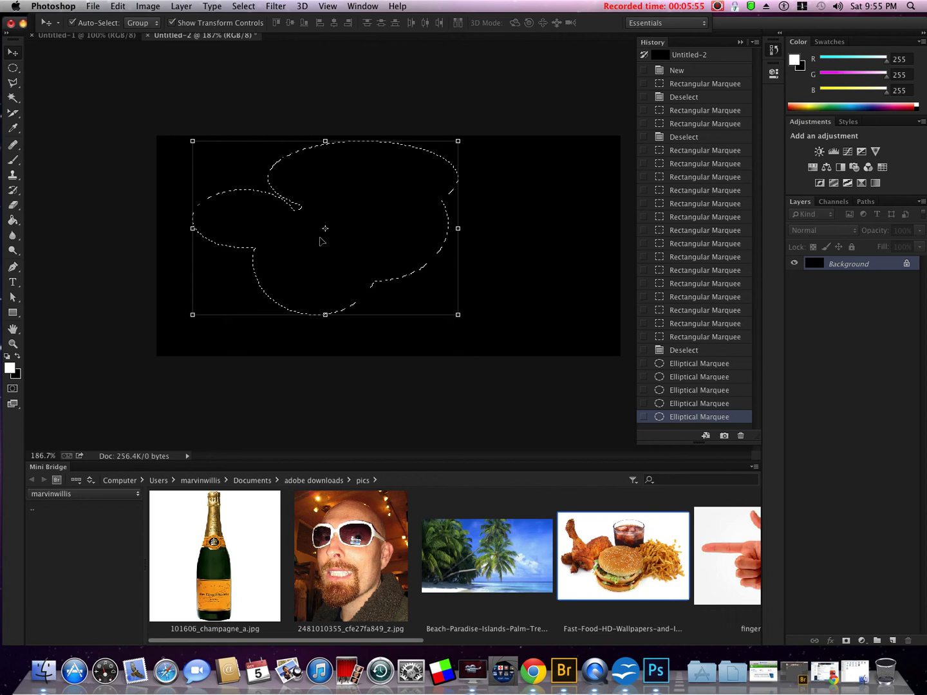
Step: Drag the elliptical selection on Untitled-2 right and down with the Move tool
{"action": "left_click_drag", "start_coordinate": [322, 240], "coordinate": [315, 267]}
Step: On white Untitled-1, select an elongated ellipse plus circles below and top-right
{"action": "left_click", "coordinate": [79, 36]}
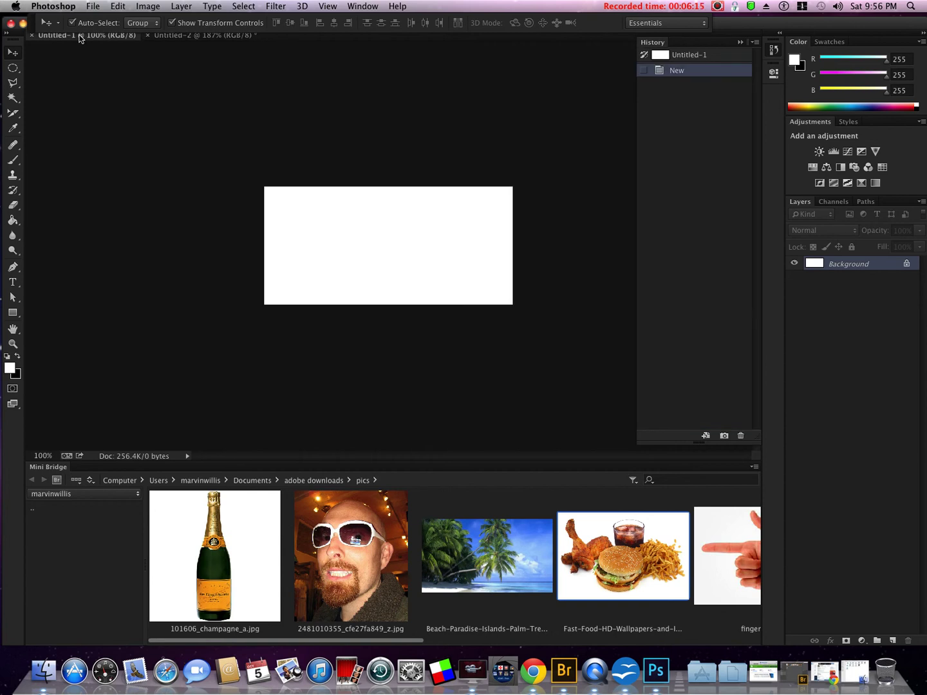
{"action": "left_click", "coordinate": [13, 68]}
{"action": "left_click_drag", "start_coordinate": [306, 232], "coordinate": [377, 252]}
{"action": "left_click_drag", "start_coordinate": [450, 253], "coordinate": [392, 192]}
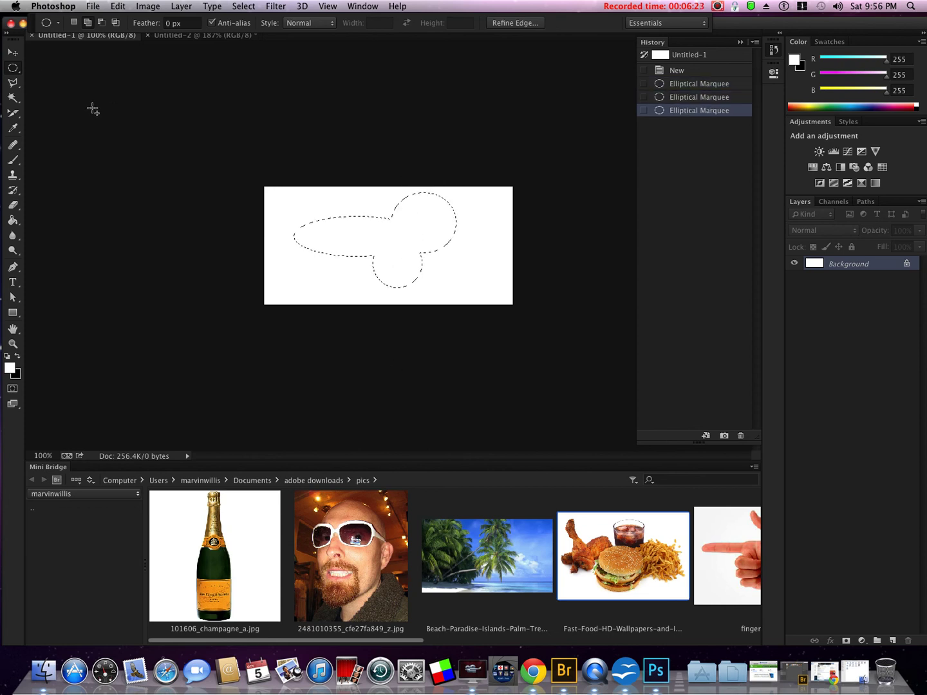
Step: Move the selected white pixels slightly, then return to the black Untitled-2
{"action": "key", "text": "v"}
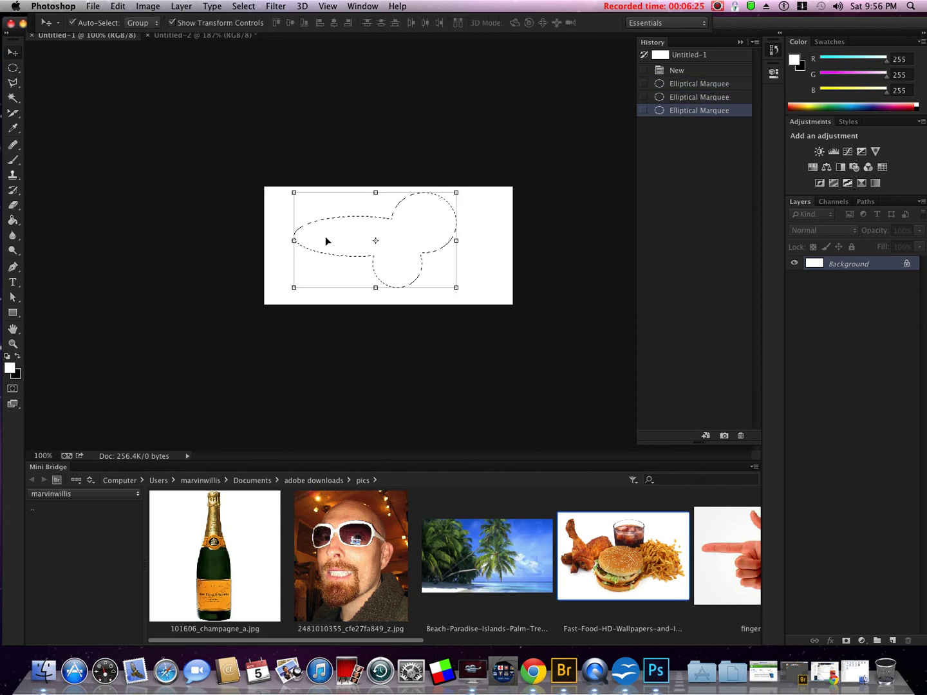
{"action": "mouse_move", "coordinate": [327, 240]}
{"action": "left_mouse_down"}
{"action": "mouse_move", "coordinate": [391, 242]}
{"action": "mouse_move", "coordinate": [570, 293]}
{"action": "mouse_move", "coordinate": [310, 235]}
{"action": "mouse_move", "coordinate": [340, 237]}
{"action": "mouse_move", "coordinate": [326, 236]}
{"action": "left_mouse_up"}
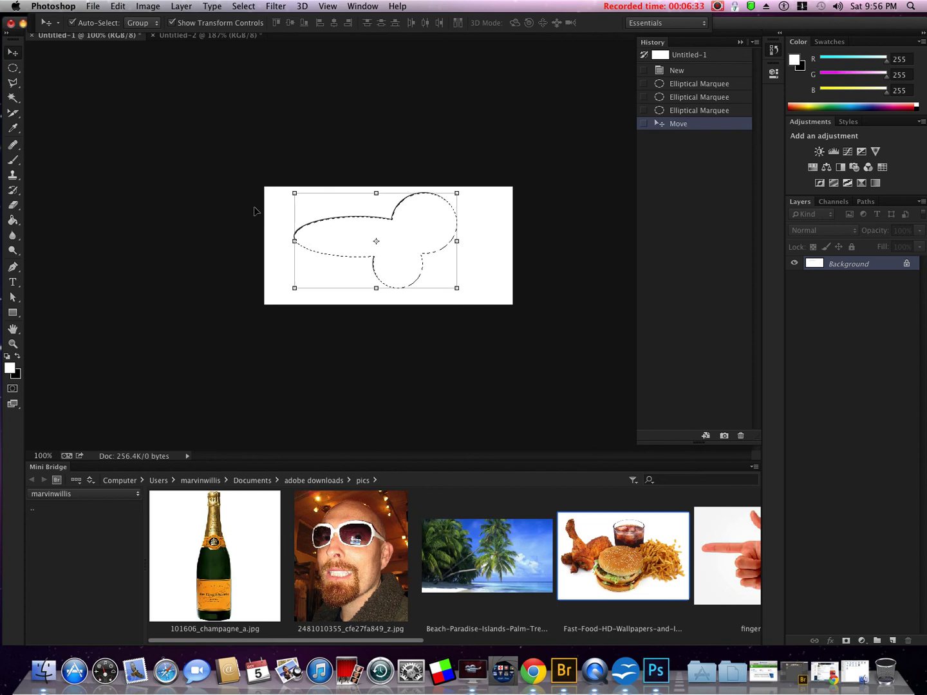
{"action": "left_click", "coordinate": [179, 36]}
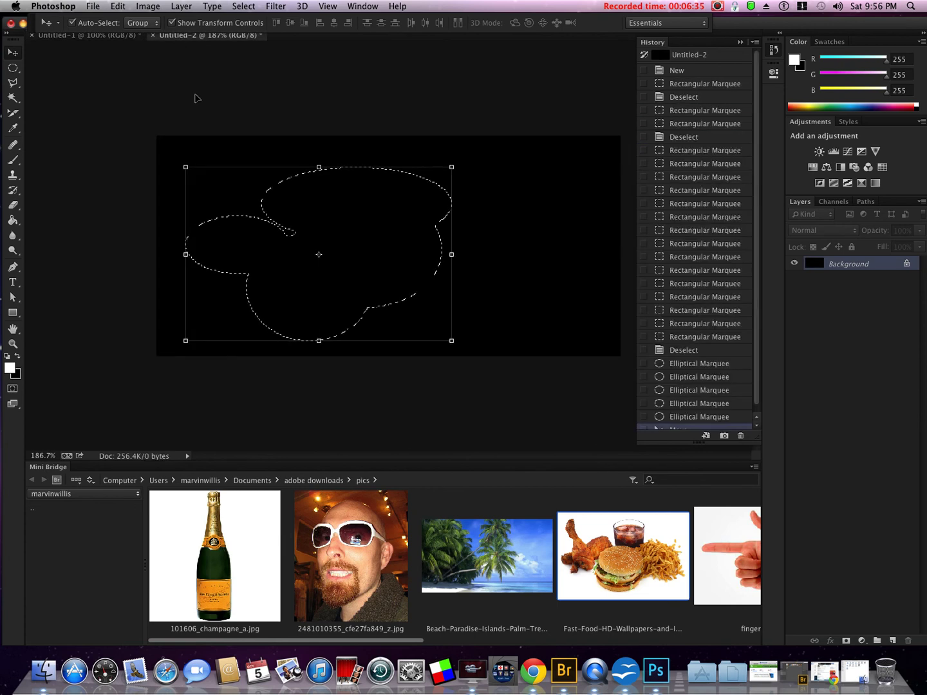
Step: Nudge the combined selection left and up, close Untitled-2, and pick the Elliptical Marquee
{"action": "mouse_move", "coordinate": [377, 275]}
{"action": "left_mouse_down"}
{"action": "mouse_move", "coordinate": [441, 246]}
{"action": "mouse_move", "coordinate": [314, 266]}
{"action": "mouse_move", "coordinate": [390, 264]}
{"action": "left_mouse_up"}
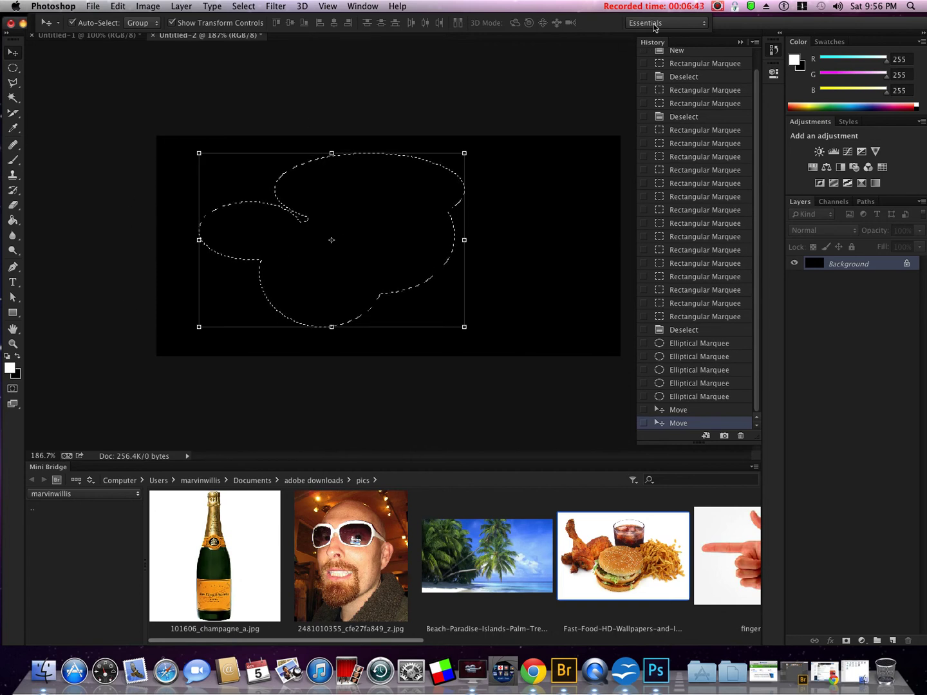
{"action": "left_click", "coordinate": [716, 6]}
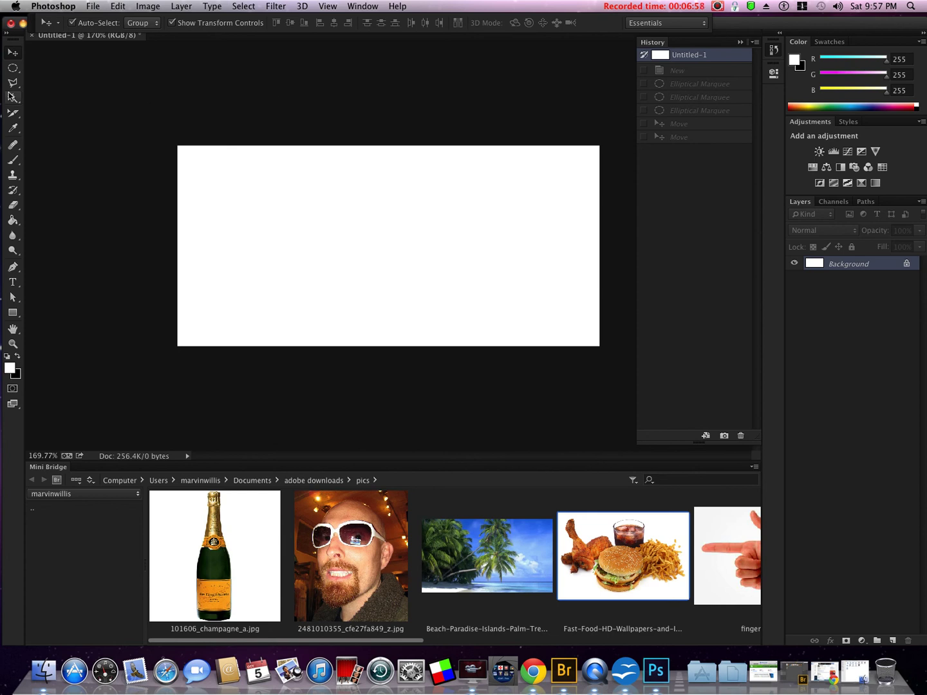
{"action": "left_click", "coordinate": [12, 68]}
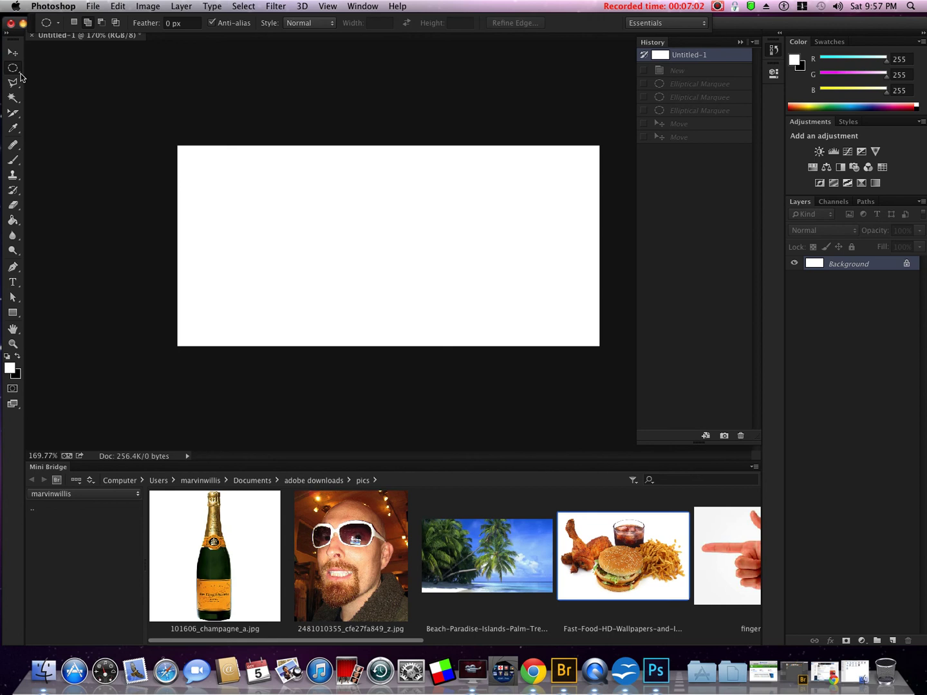
Step: Create a new 429 × 204 px document with Background Color (black) contents
{"action": "key", "text": "shift+m"}
{"action": "left_click", "coordinate": [84, 7]}
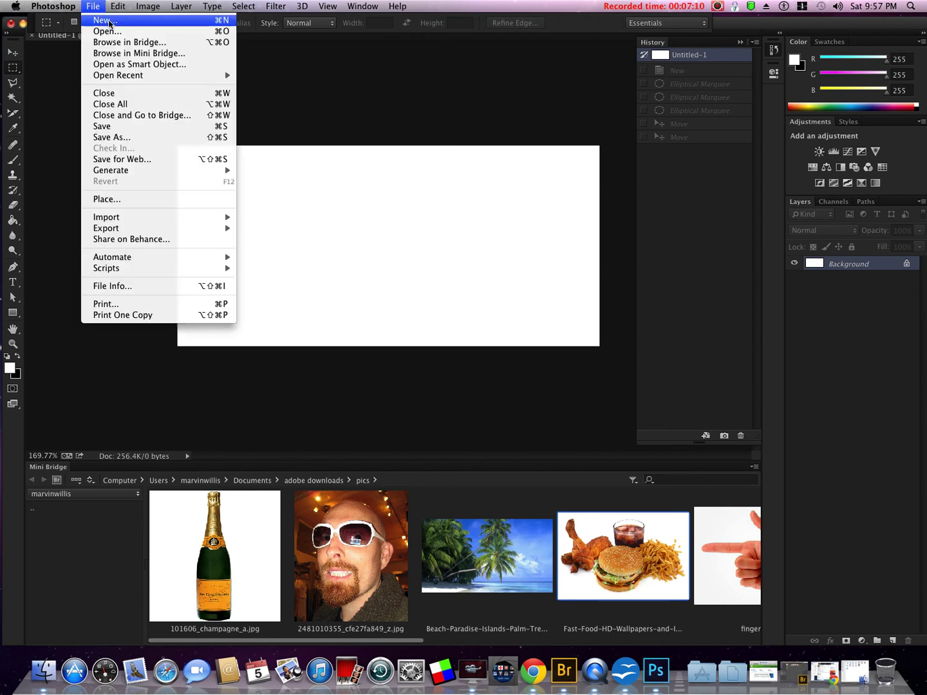
{"action": "left_click", "coordinate": [95, 18]}
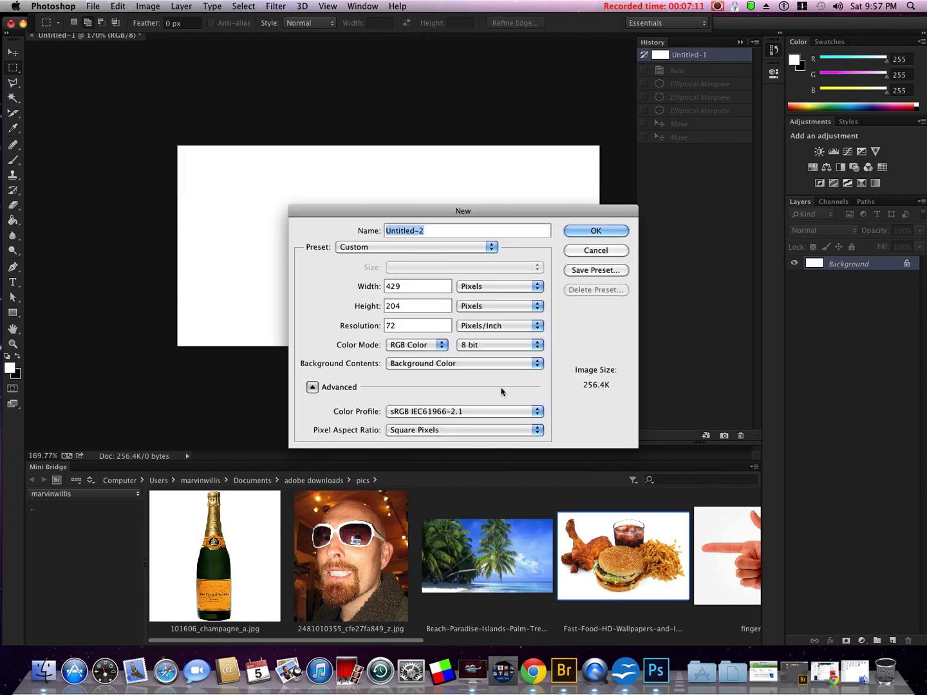
{"action": "left_click", "coordinate": [616, 232]}
{"action": "key", "text": "super+0"}
{"action": "scroll", "coordinate": [477, 241], "scroll_direction": "down", "scroll_amount": 2}
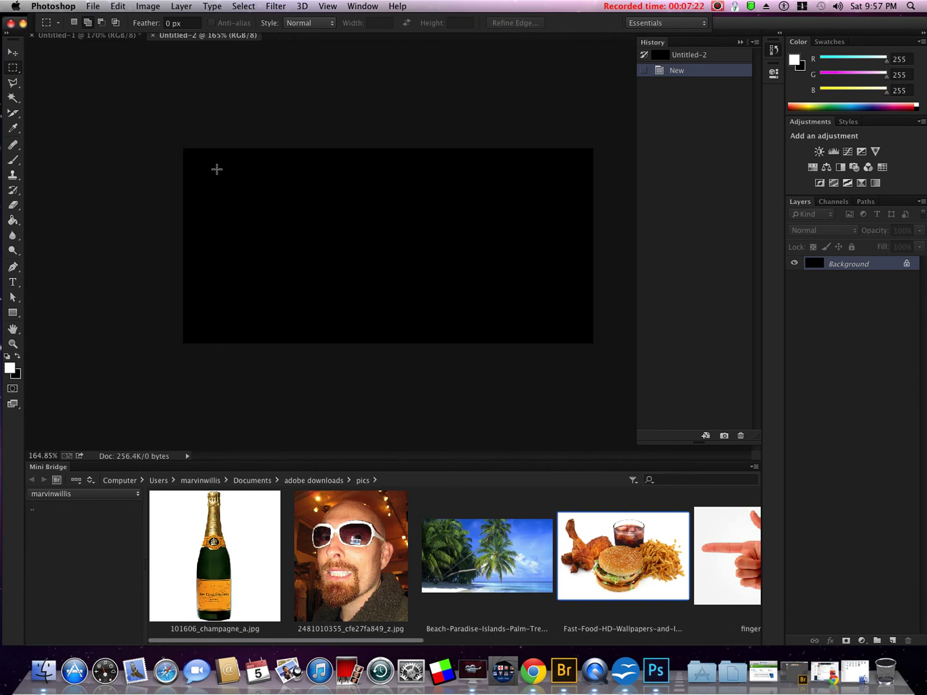
Step: Draw trial rectangles, revert via History, and set the marquee to New selection mode
{"action": "left_click_drag", "start_coordinate": [217, 169], "coordinate": [330, 282]}
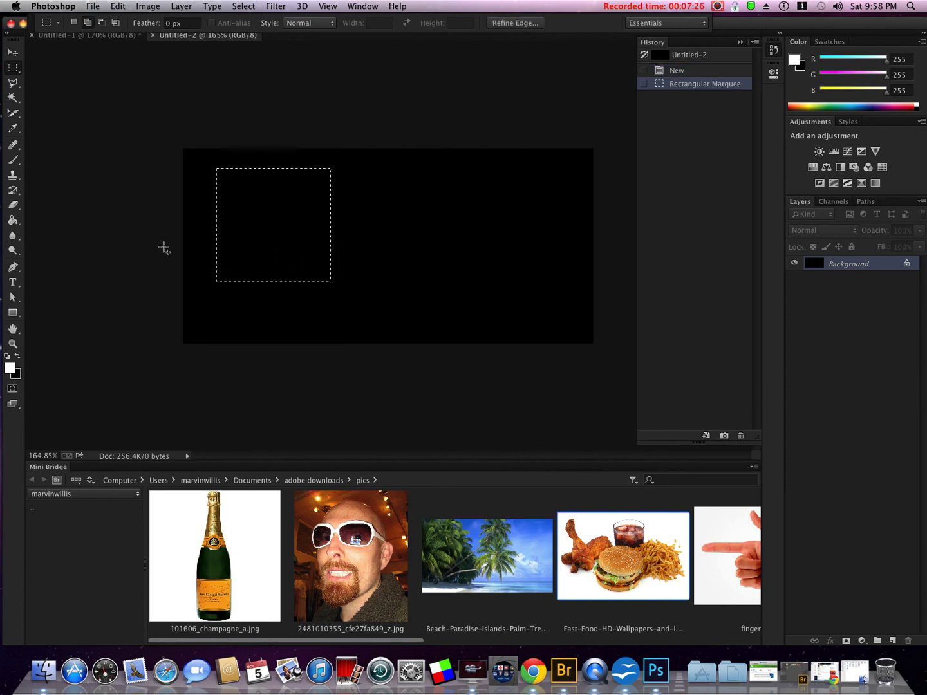
{"action": "left_click", "coordinate": [689, 72]}
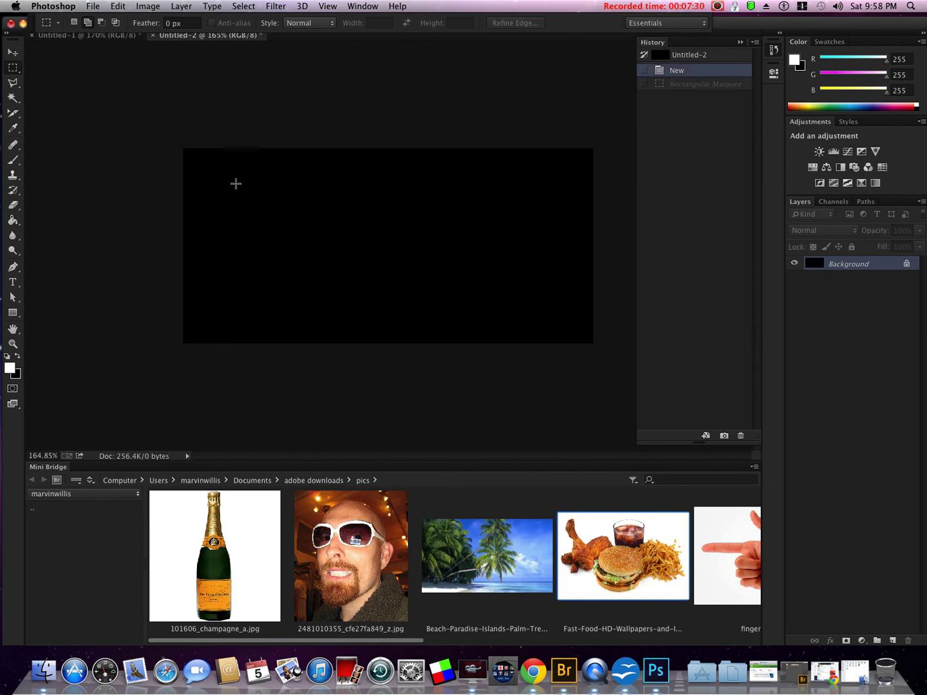
{"action": "left_click", "coordinate": [74, 23]}
{"action": "left_click_drag", "start_coordinate": [219, 186], "coordinate": [416, 318]}
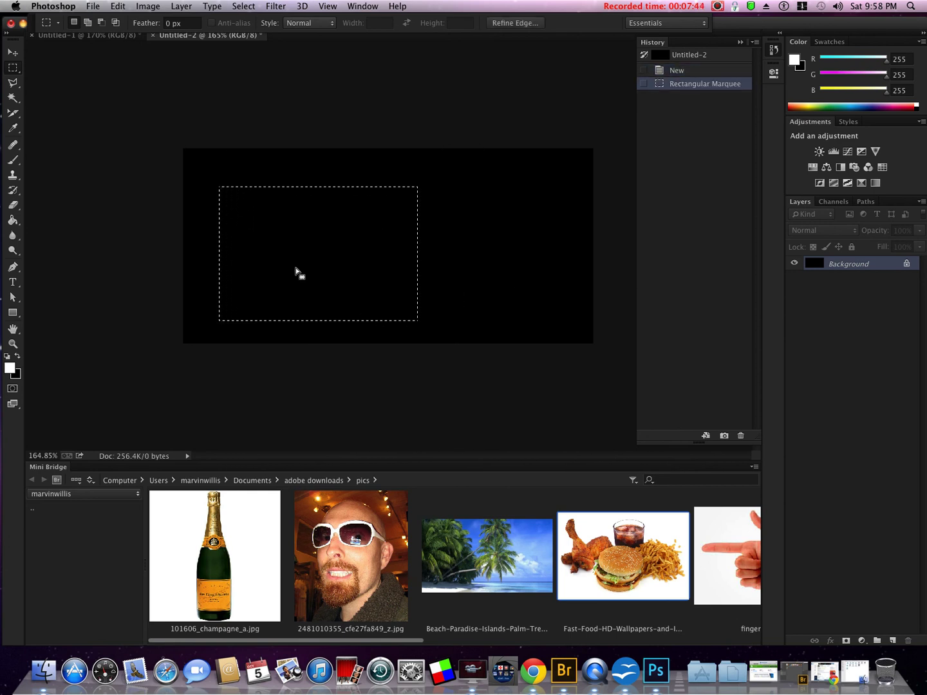
{"action": "left_click", "coordinate": [224, 193]}
Step: Try several squares, ending with a square selection near the canvas's top-left
{"action": "left_click_drag", "start_coordinate": [224, 185], "coordinate": [404, 315]}
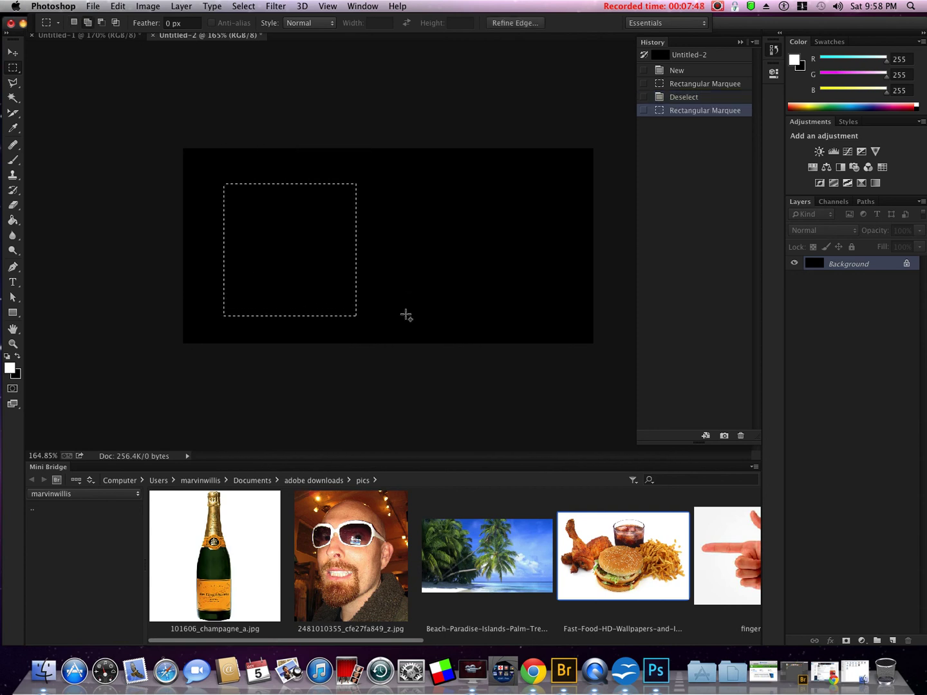
{"action": "left_click", "coordinate": [212, 172]}
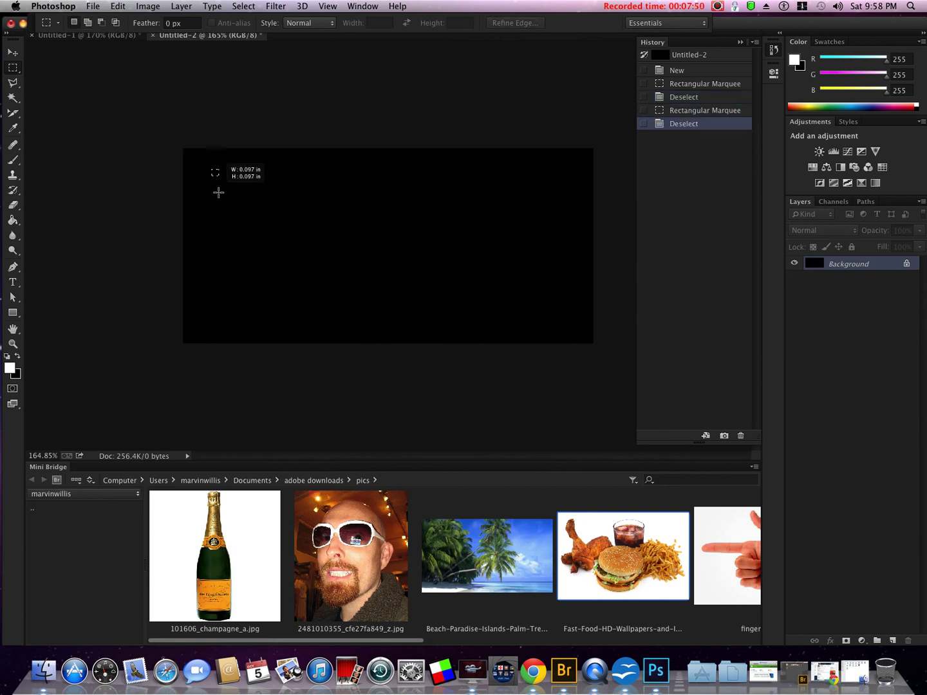
{"action": "left_click_drag", "start_coordinate": [219, 192], "coordinate": [521, 296]}
{"action": "left_click", "coordinate": [157, 285]}
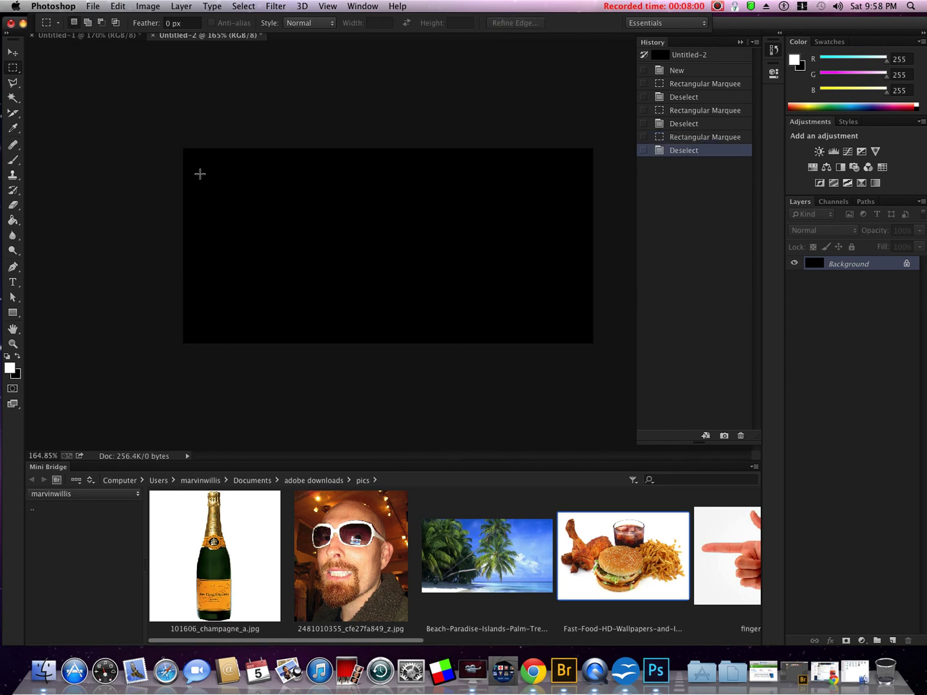
{"action": "left_click_drag", "start_coordinate": [200, 173], "coordinate": [367, 273]}
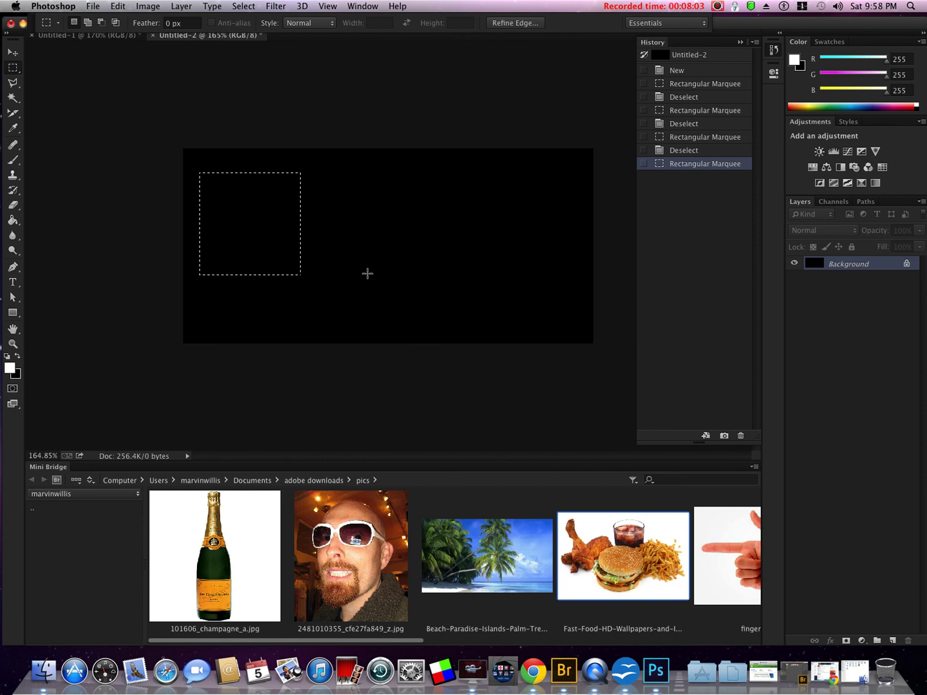
Step: Switch to Add to selection and add a second square right of the first
{"action": "left_click", "coordinate": [89, 23]}
{"action": "left_click_drag", "start_coordinate": [325, 164], "coordinate": [416, 253]}
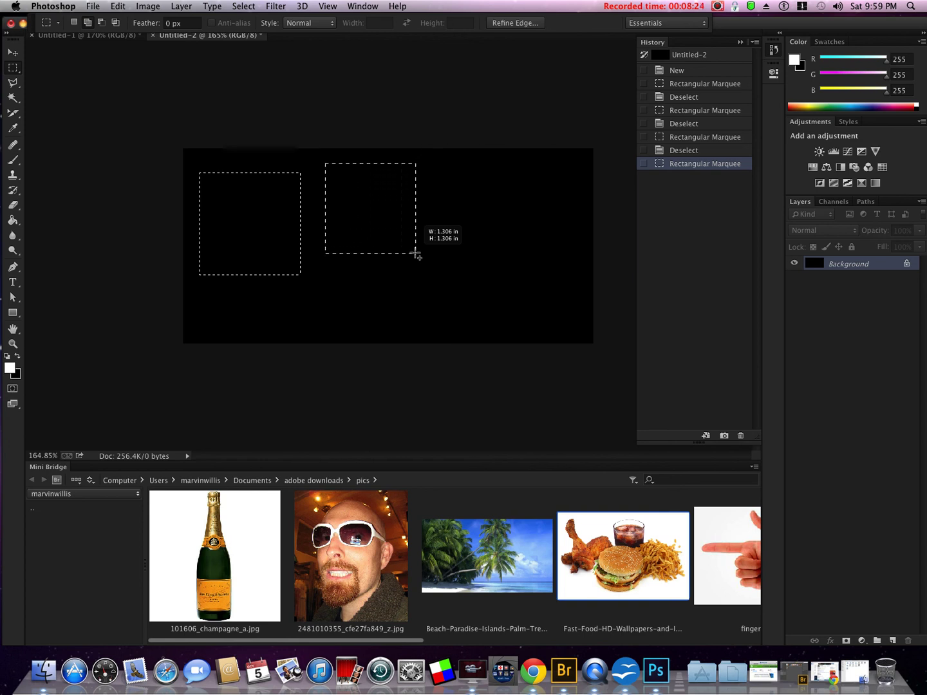
{"action": "left_click_drag", "start_coordinate": [415, 253], "coordinate": [416, 254]}
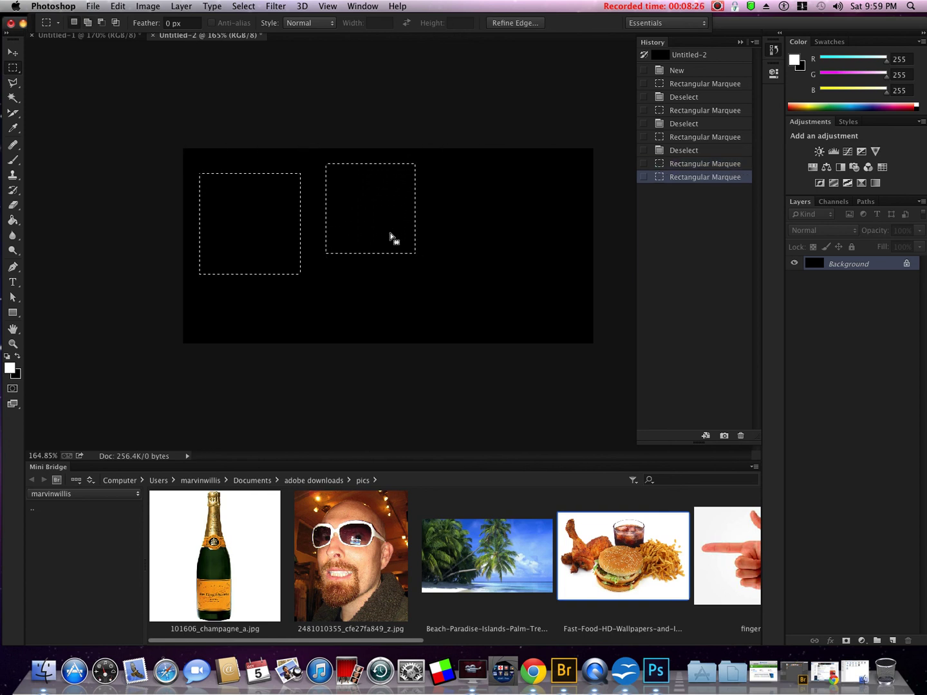
Step: Add a third square on the right and a thin rectangle under the middle square
{"action": "left_click", "coordinate": [101, 25]}
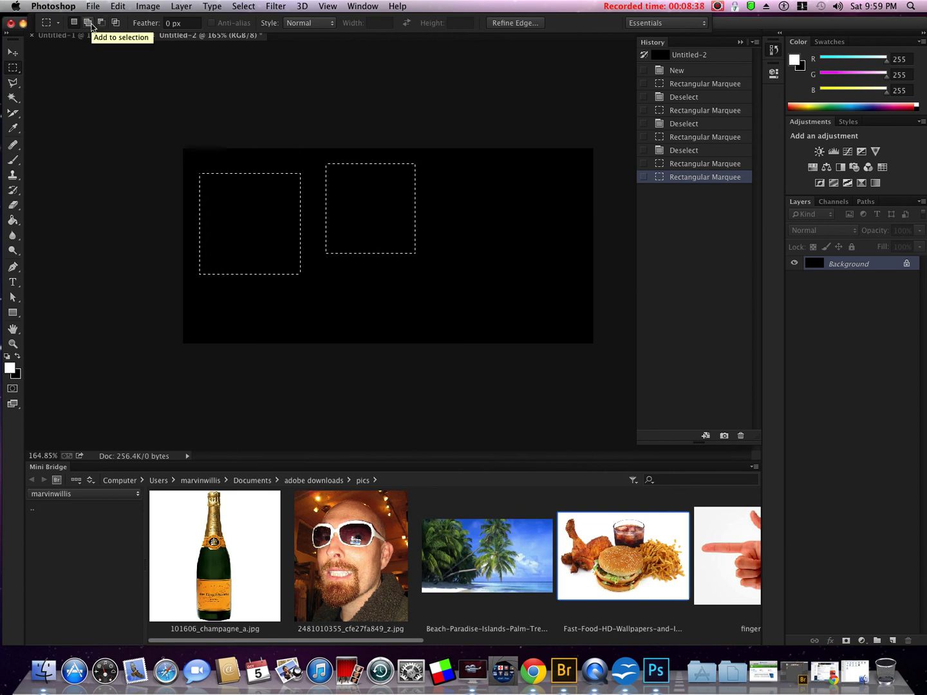
{"action": "left_click", "coordinate": [93, 26]}
{"action": "left_click_drag", "start_coordinate": [467, 206], "coordinate": [562, 304]}
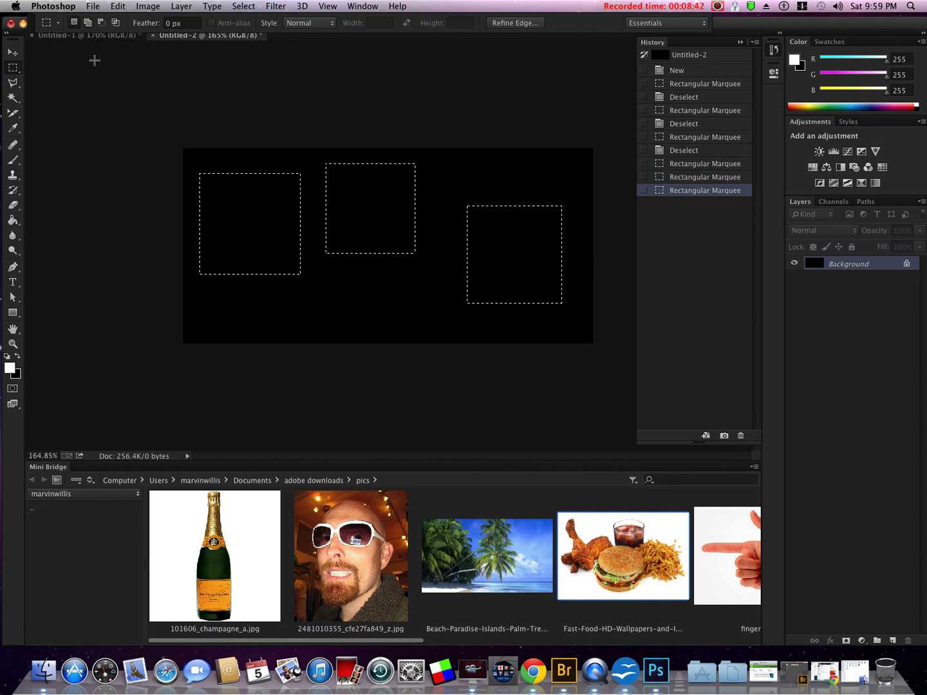
{"action": "left_click_drag", "start_coordinate": [351, 281], "coordinate": [423, 245]}
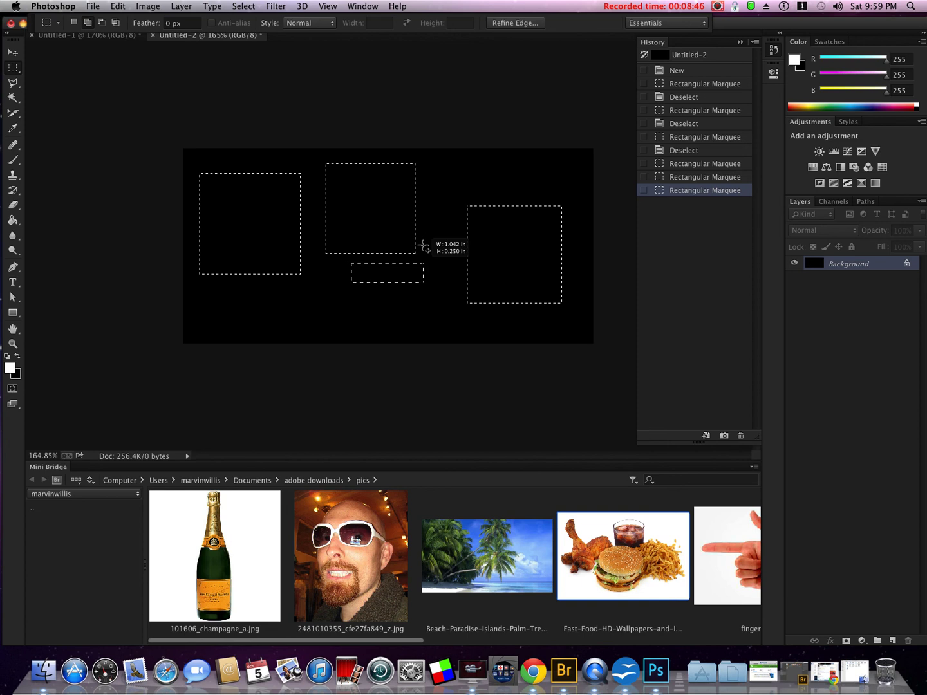
{"action": "left_click_drag", "start_coordinate": [421, 196], "coordinate": [421, 195]}
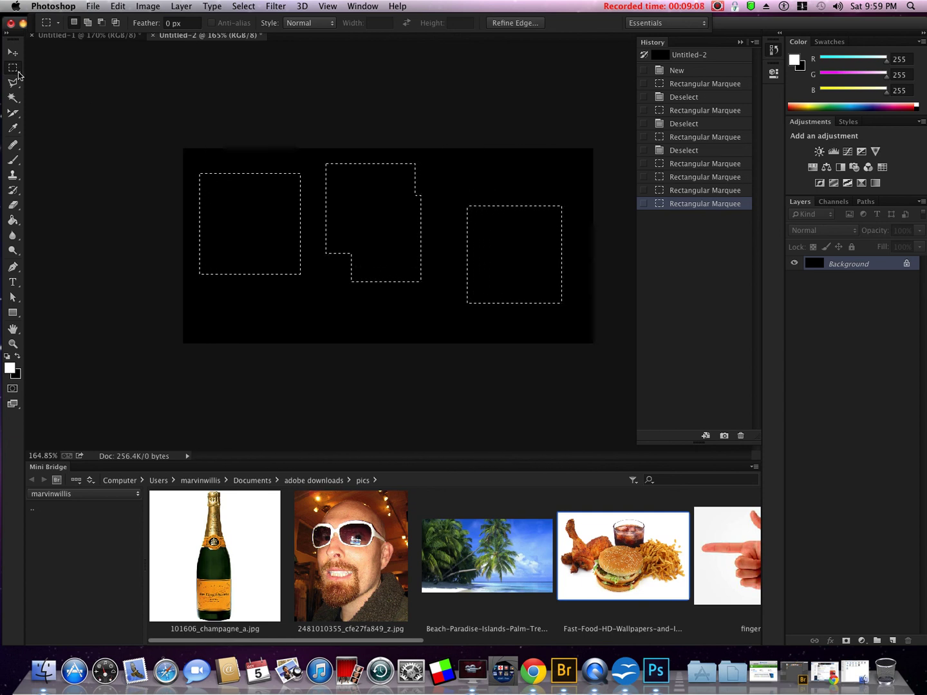
Step: Deselect the squares, switch to Elliptical Marquee, and try a wide oval and a circle
{"action": "key", "text": "super+d"}
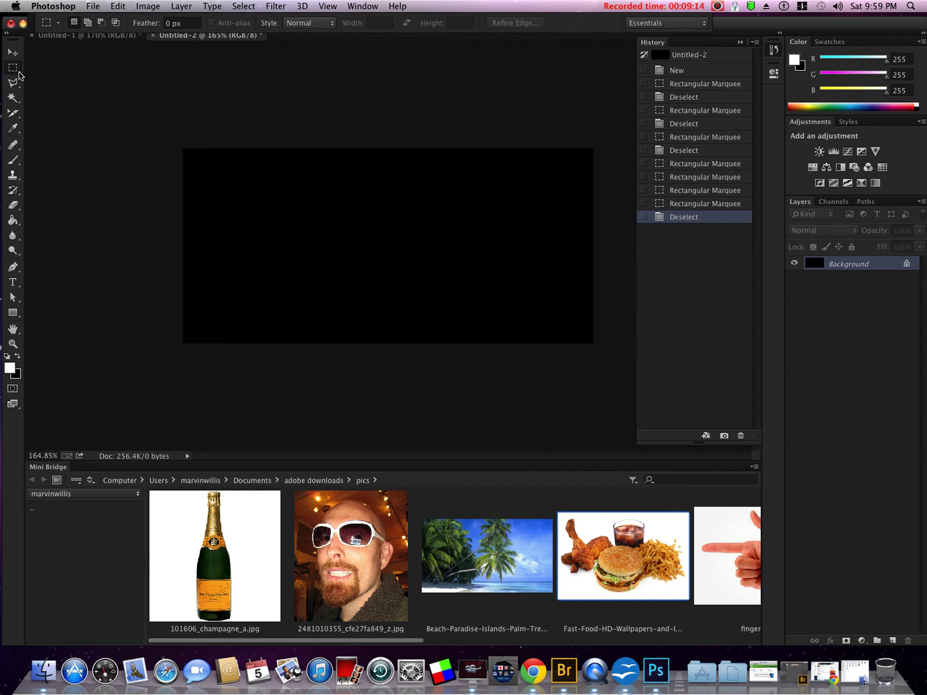
{"action": "key", "text": "shift+m"}
{"action": "left_click_drag", "start_coordinate": [212, 187], "coordinate": [456, 306]}
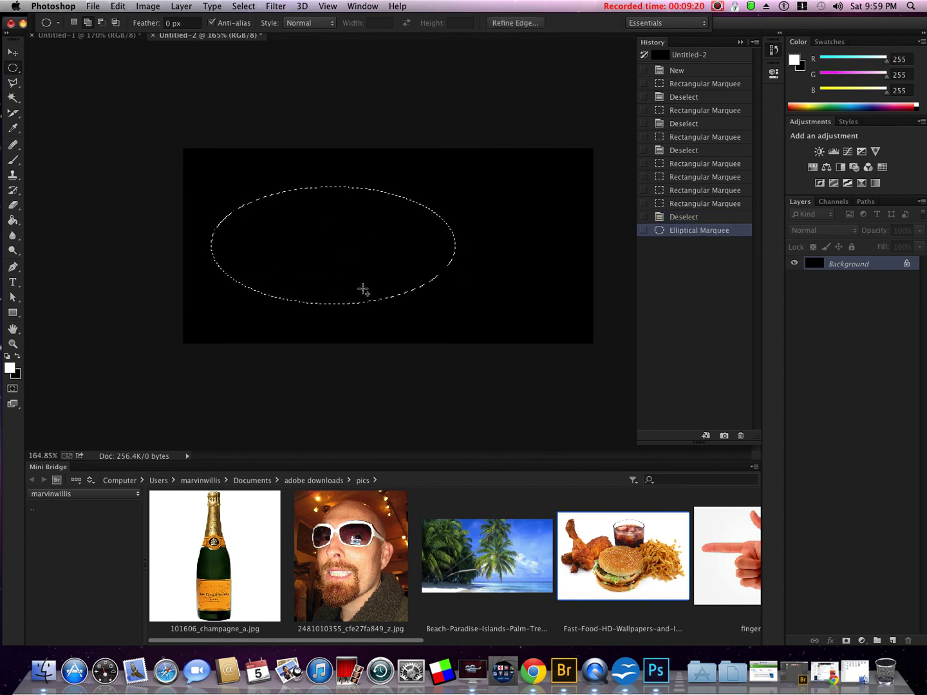
{"action": "left_click", "coordinate": [52, 76]}
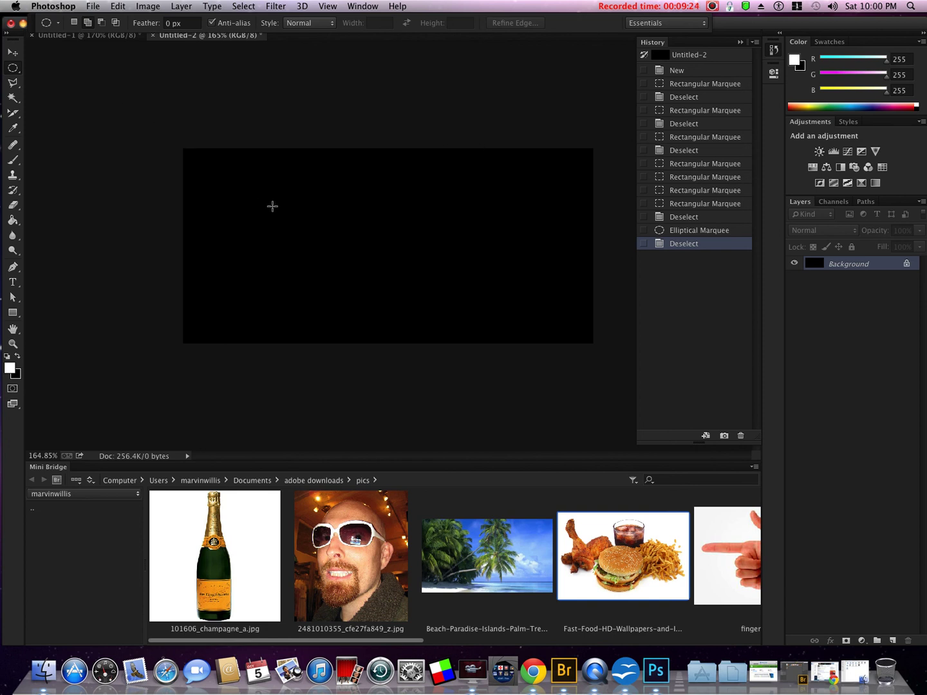
{"action": "left_click_drag", "start_coordinate": [264, 201], "coordinate": [351, 299]}
{"action": "left_click_drag", "start_coordinate": [206, 233], "coordinate": [221, 228]}
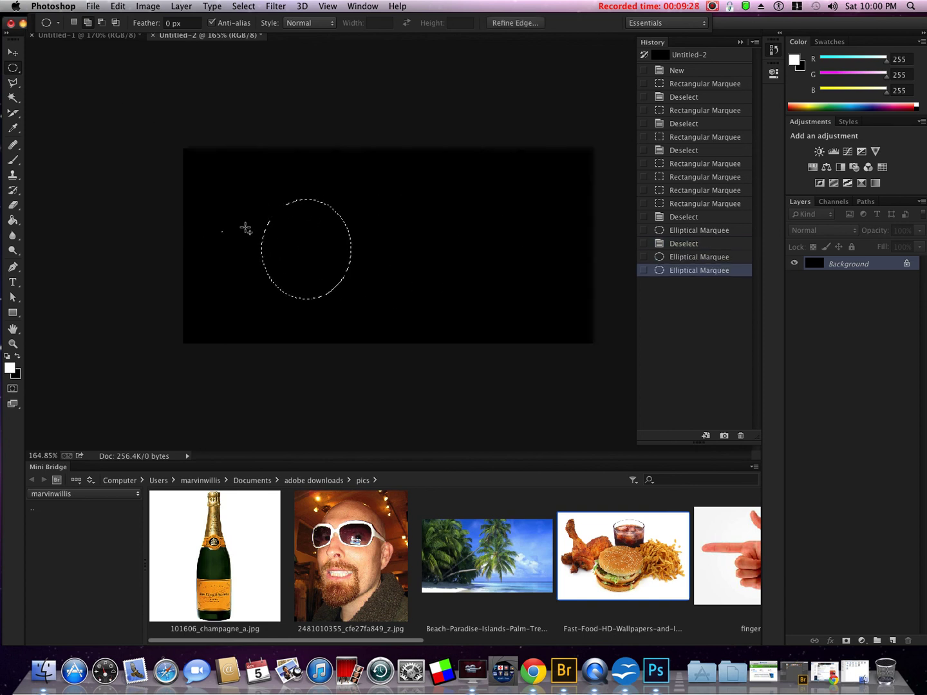
{"action": "left_click", "coordinate": [264, 260]}
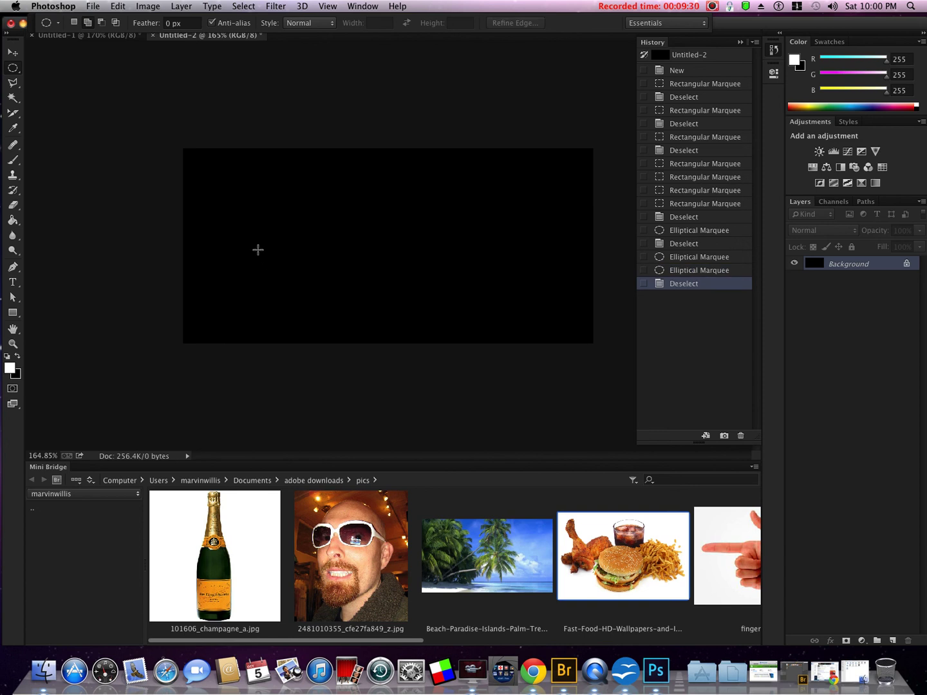
Step: After a small trial oval, select a long flat ellipse spanning the canvas
{"action": "left_click_drag", "start_coordinate": [230, 203], "coordinate": [310, 241]}
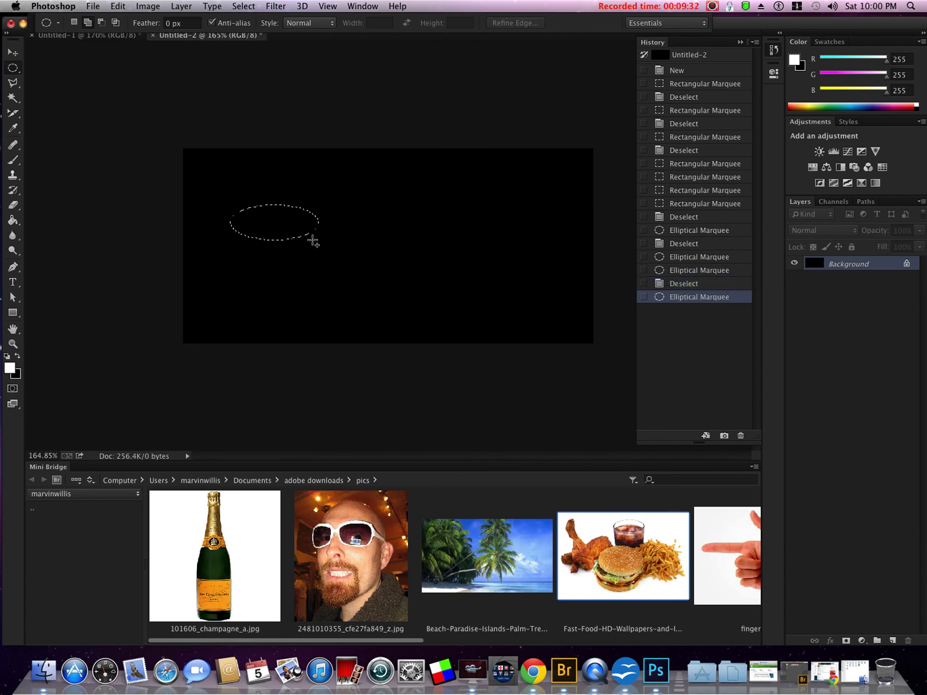
{"action": "left_click", "coordinate": [262, 261]}
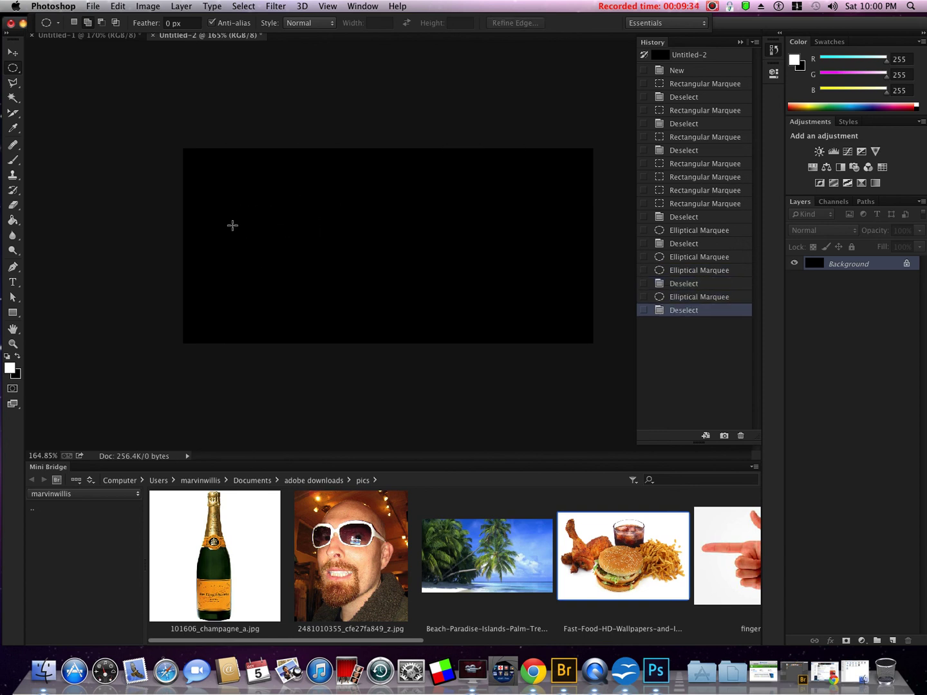
{"action": "left_click_drag", "start_coordinate": [336, 276], "coordinate": [546, 226]}
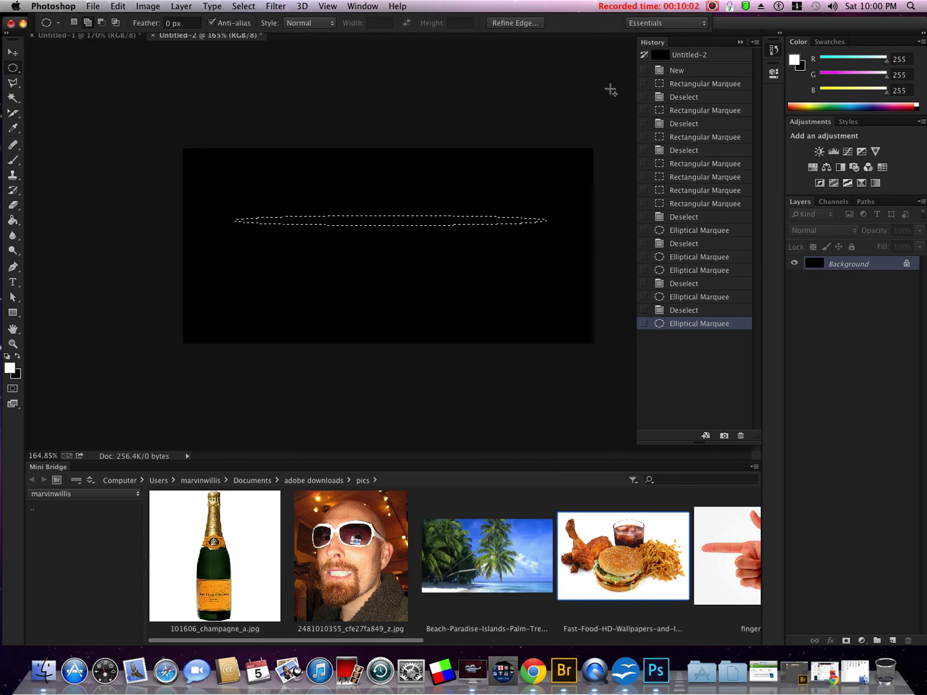
{"action": "left_click", "coordinate": [712, 6]}
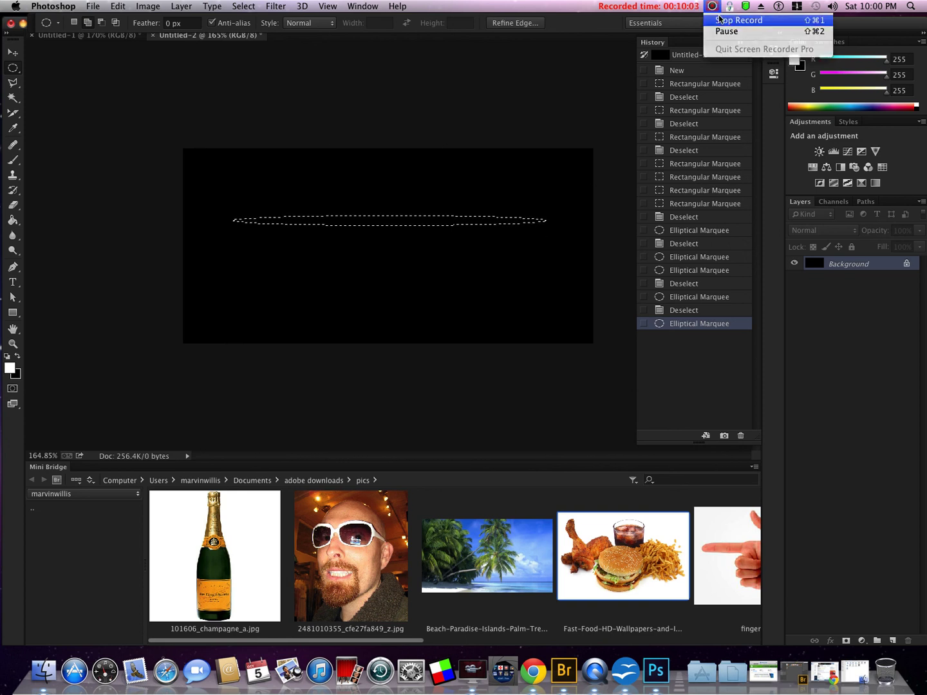